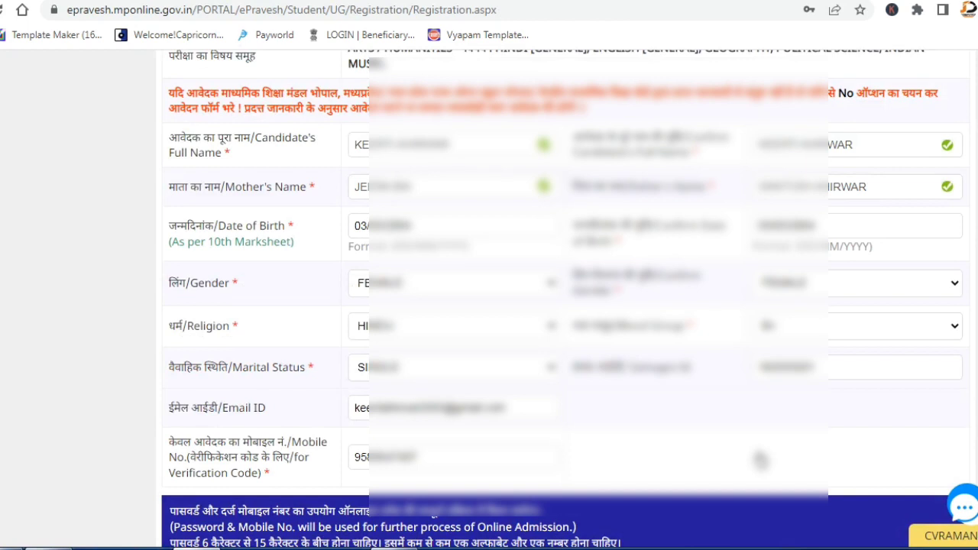
Enter the account password in Create Password and Confirm Password, then submit the basic details.
scroll(760, 459, "down", 3)
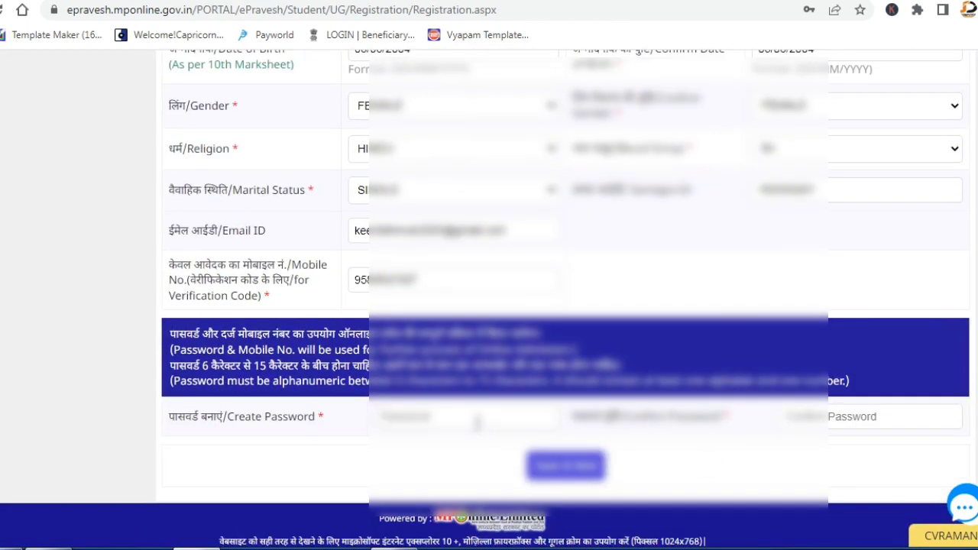
left_click(477, 422)
type("abc1234")
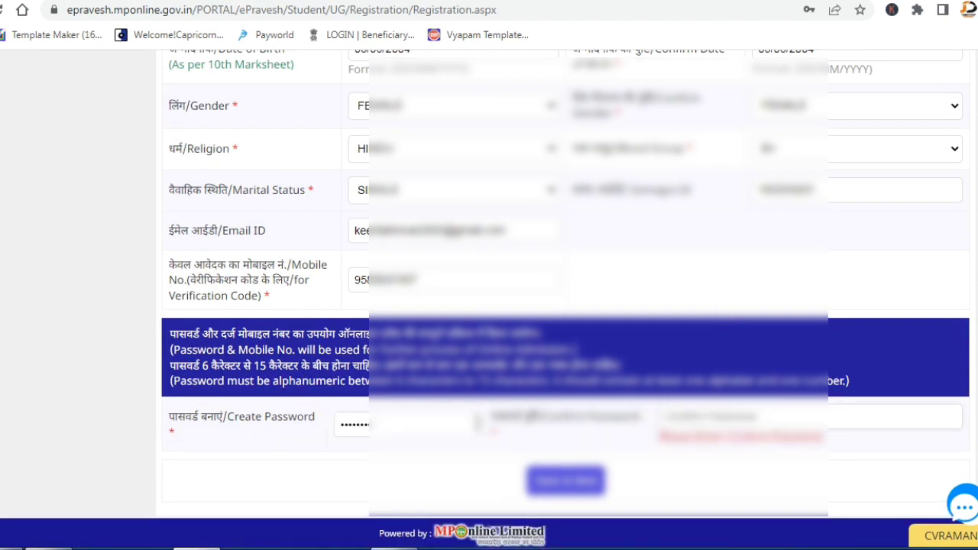
type("abc1")
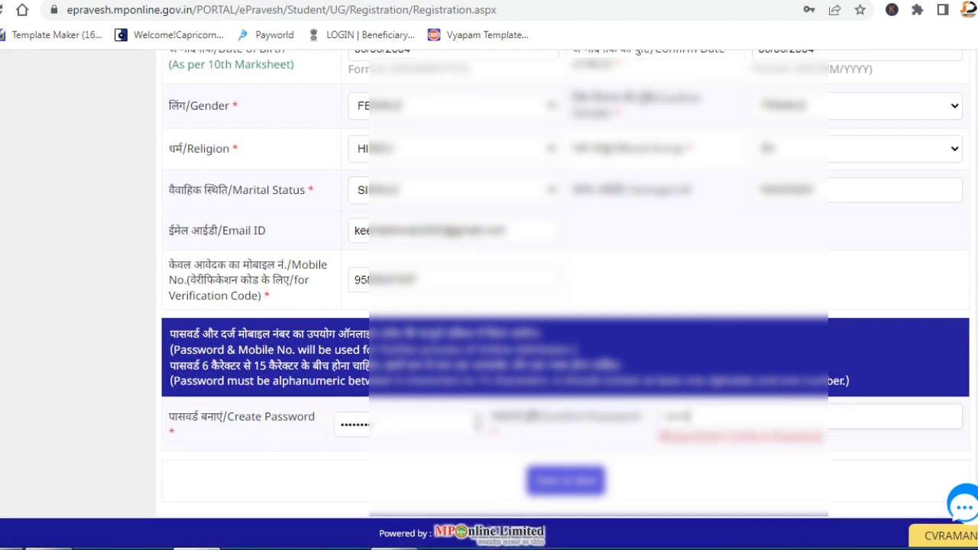
left_click(557, 493)
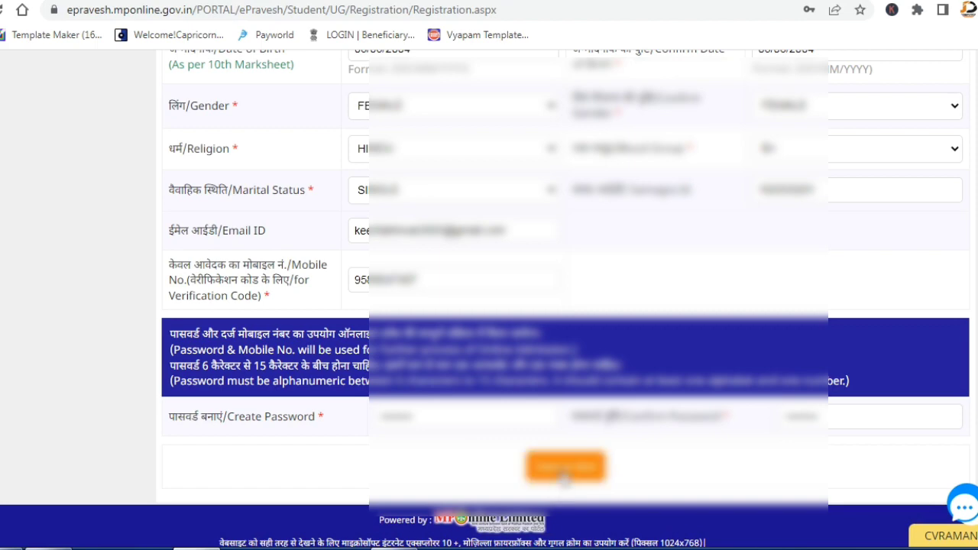
left_click(564, 475)
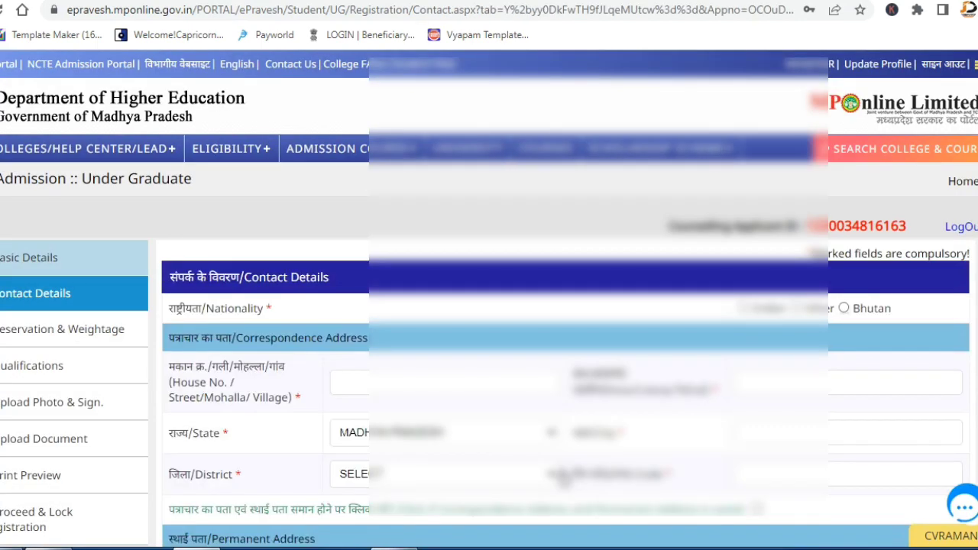
Enter the correspondence house address, locality, city and pin code.
scroll(741, 149, "down", 1)
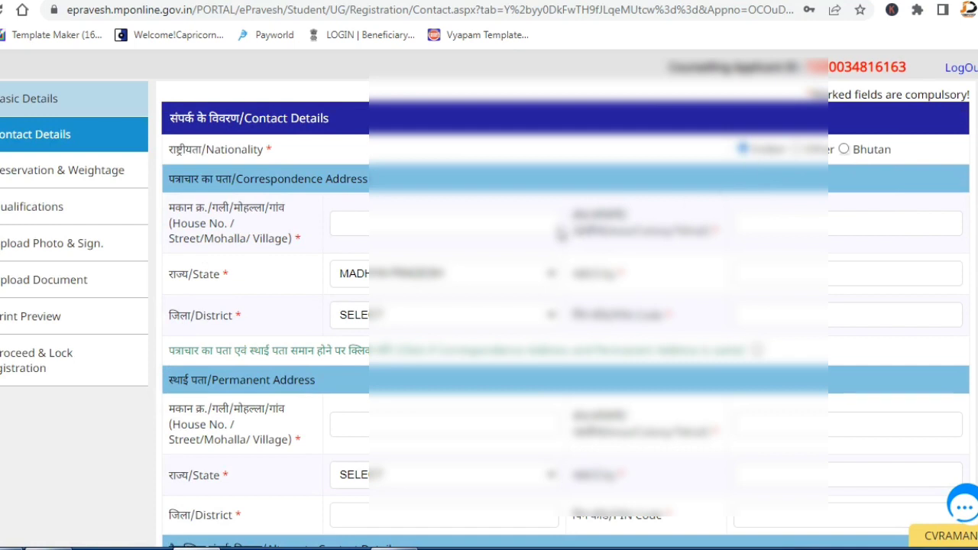
left_click(545, 228)
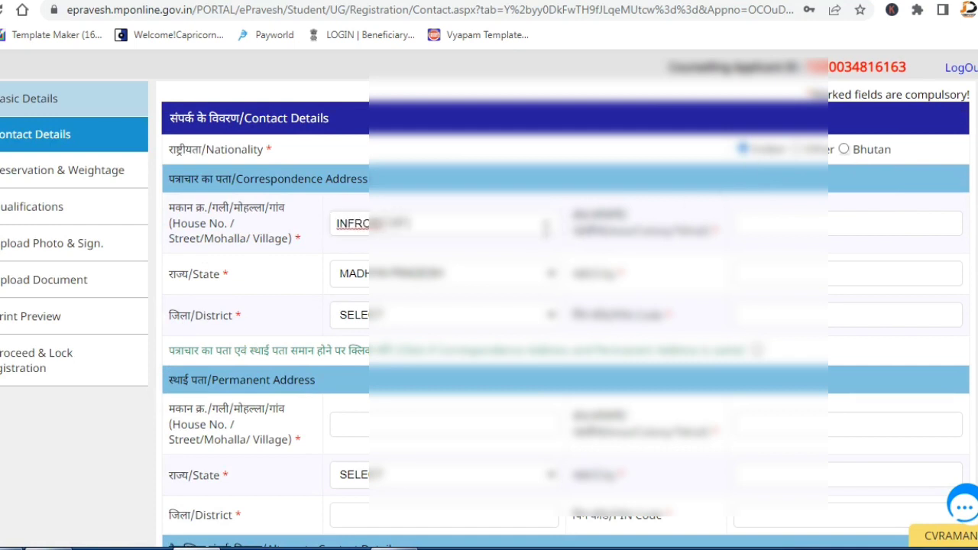
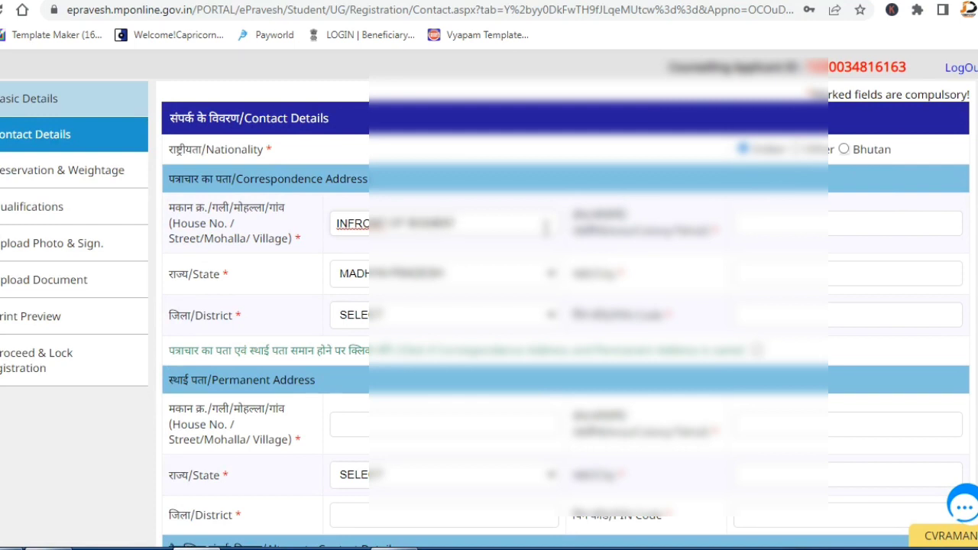
left_click(739, 216)
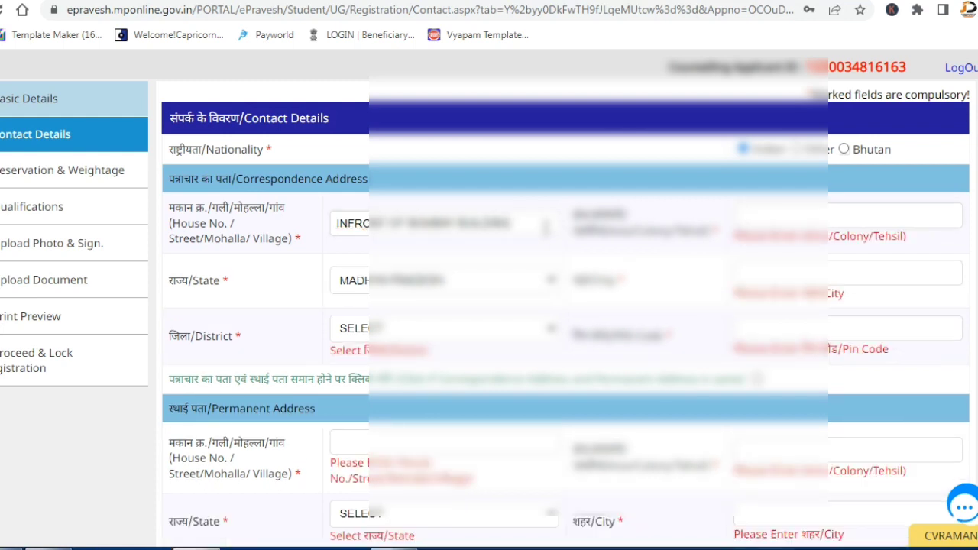
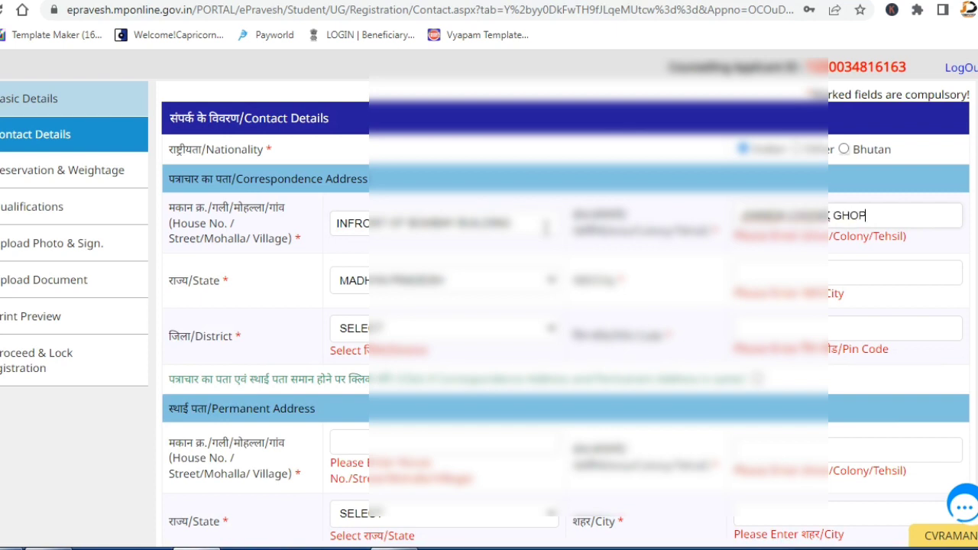
key("Tab")
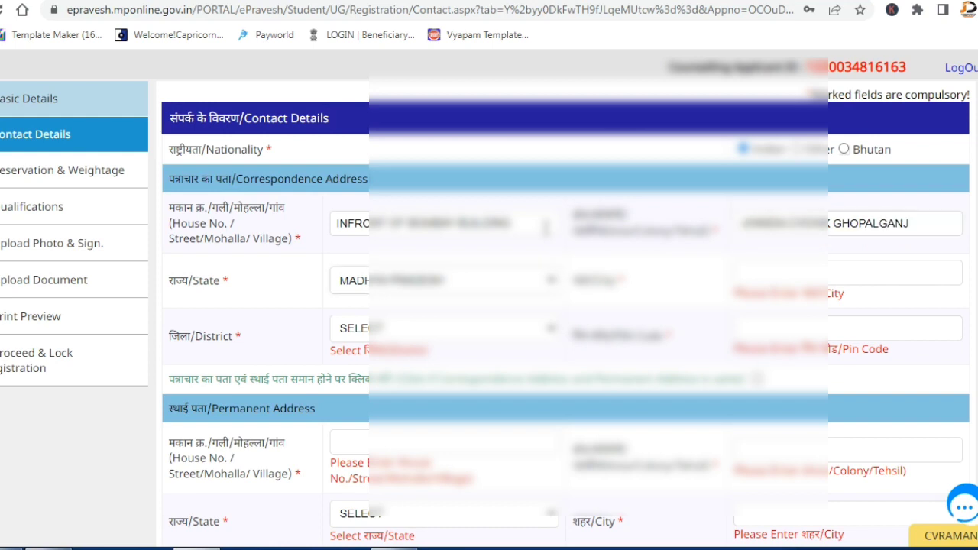
type("GOPAL")
key("Tab")
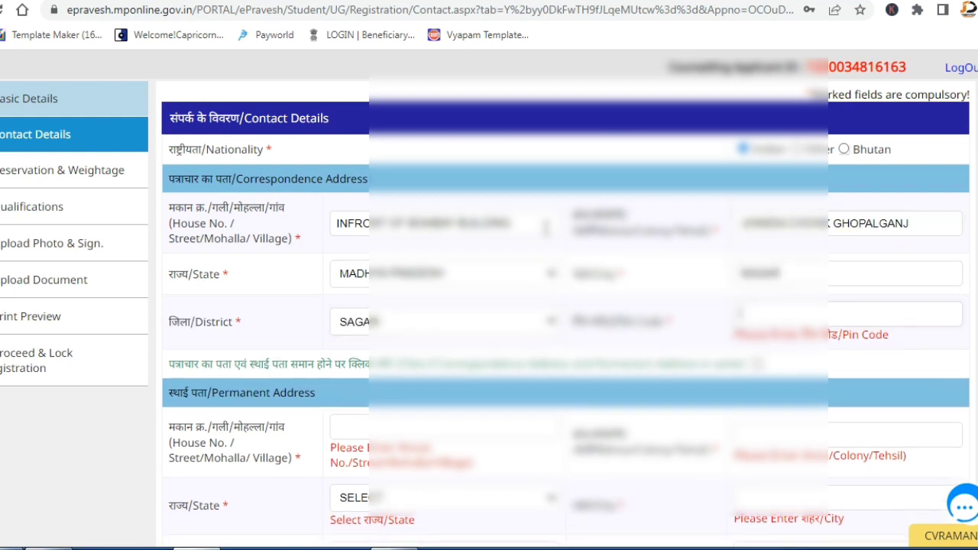
type("470001")
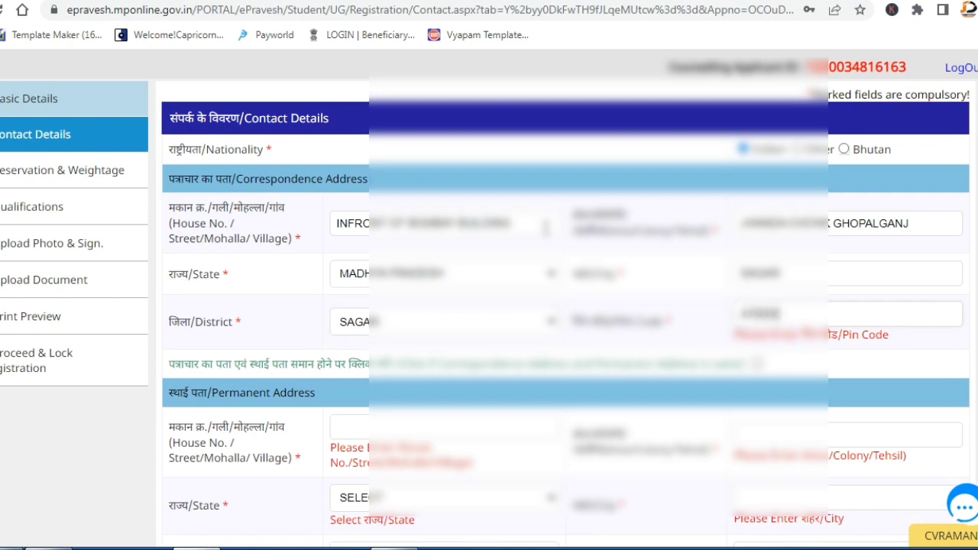
Copy the correspondence address to the permanent address and save the contact details.
left_click(756, 366)
left_click(755, 349)
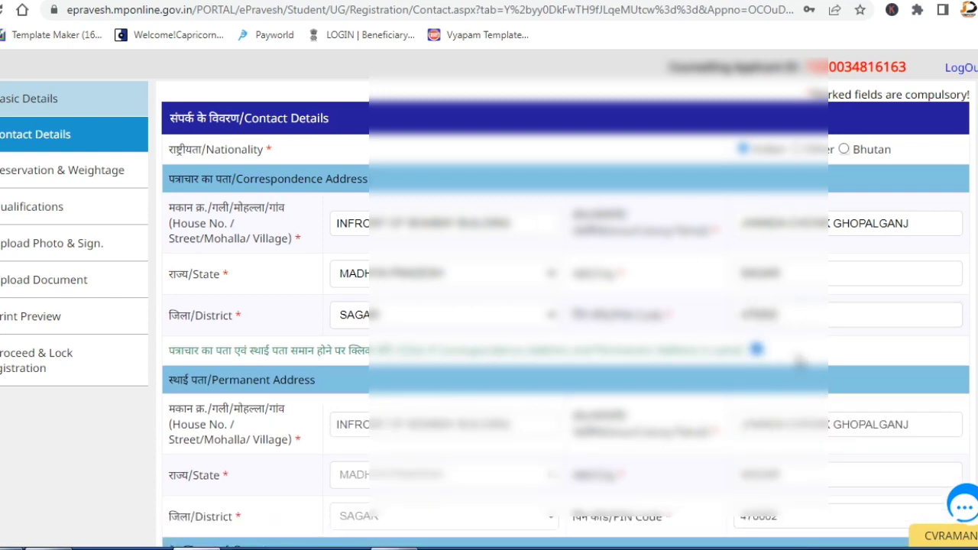
scroll(821, 379, "down", 2)
left_click(566, 466)
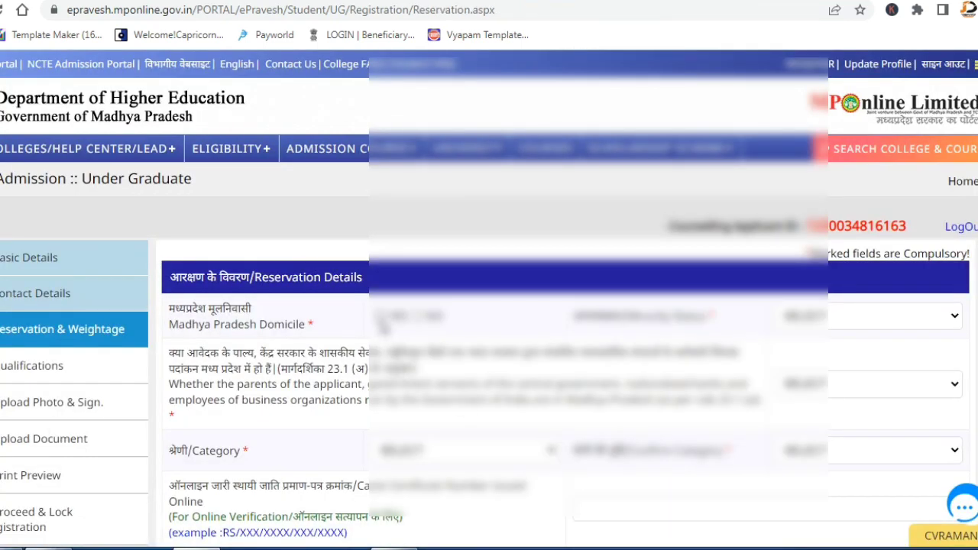
Set Madhya Pradesh domicile to YES and minority status to NON-MINORITY.
left_click(380, 315)
left_click(894, 315)
left_click(879, 362)
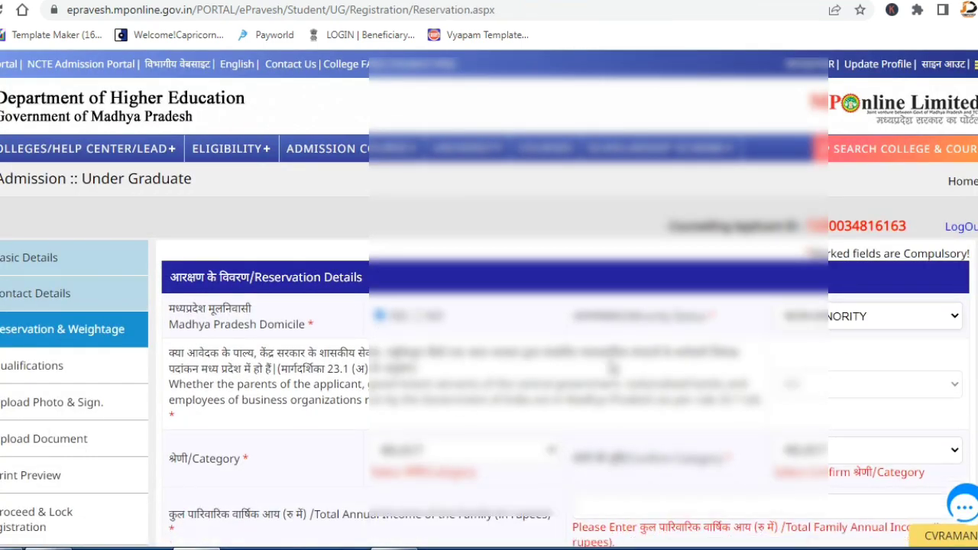
scroll(495, 264, "down", 3)
Select and confirm the category, then enter the caste certificate number.
left_click(456, 211)
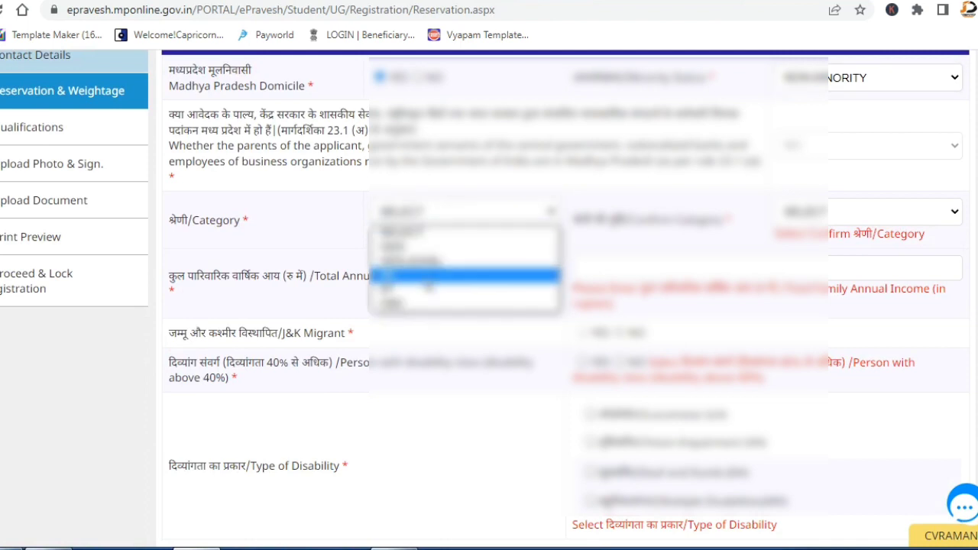
left_click(445, 272)
left_click(819, 220)
left_click(798, 276)
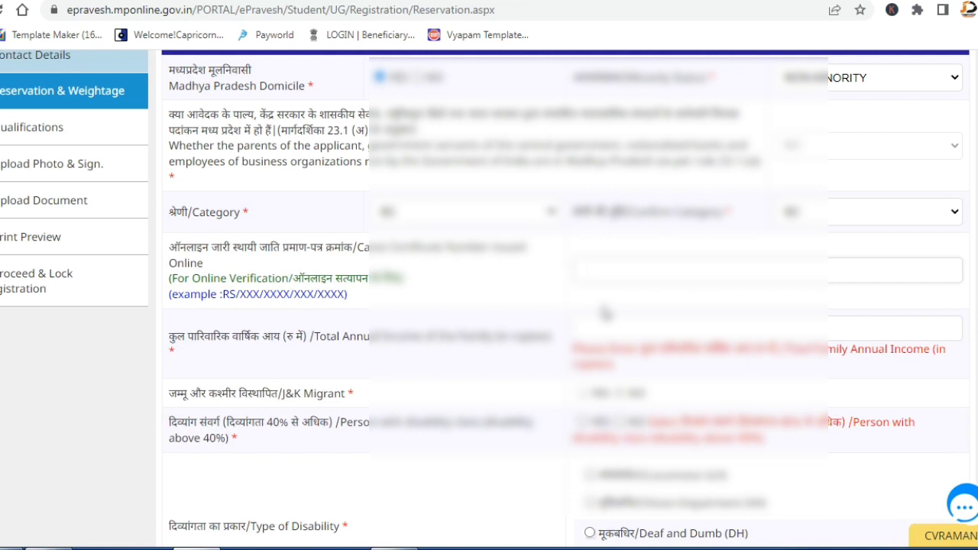
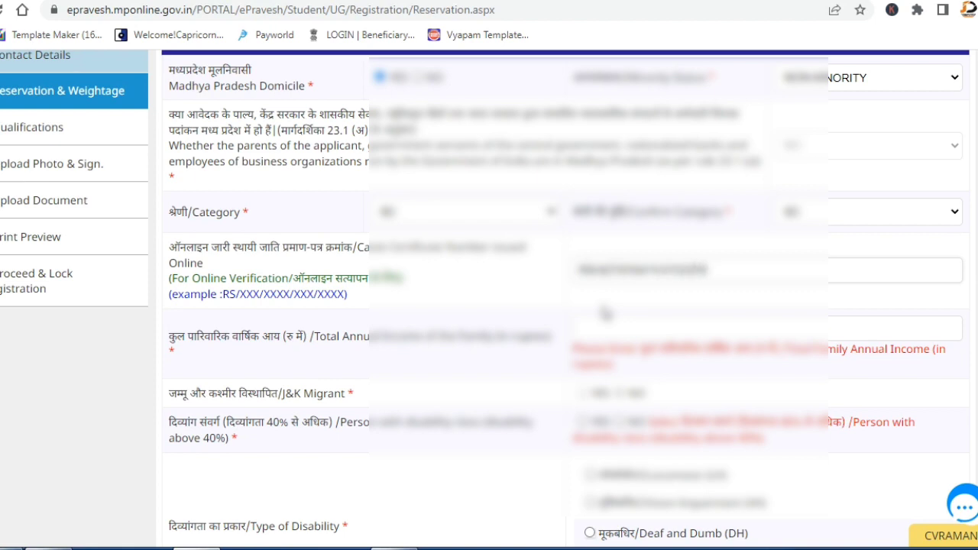
Delete the certificate number's extra last character and move to Total Annual Income.
key("BackSpace")
left_click(640, 324)
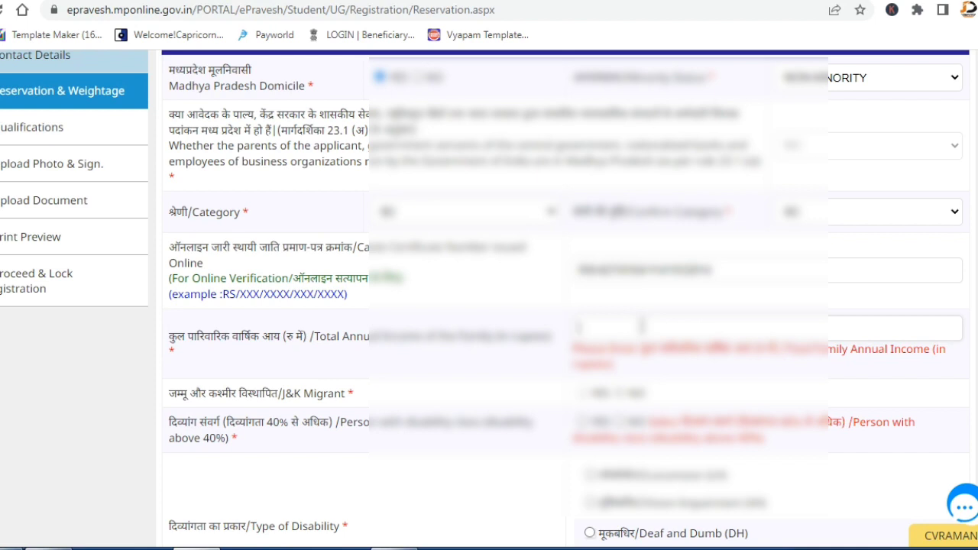
Enter 5000 as the total family annual income and answer No to disability.
type("5000")
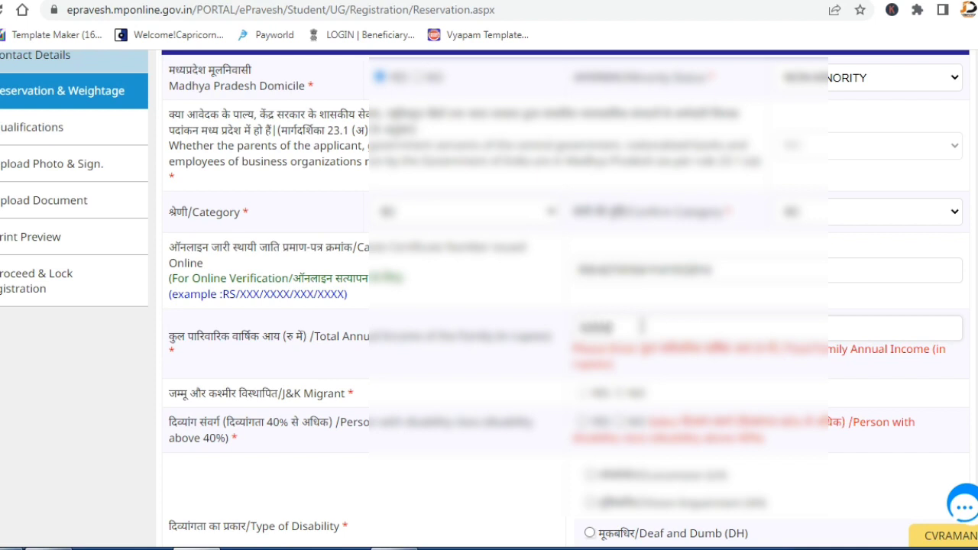
left_click(662, 376)
scroll(648, 362, "down", 1)
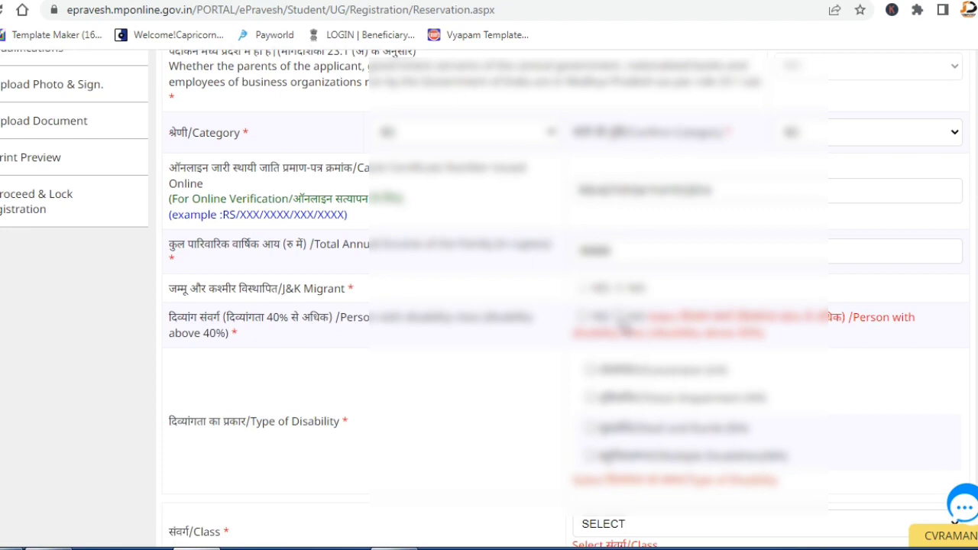
left_click(619, 317)
Choose the class, select कोई नहीं for weightage, and save the reservation details.
scroll(511, 386, "down", 1)
left_click(632, 289)
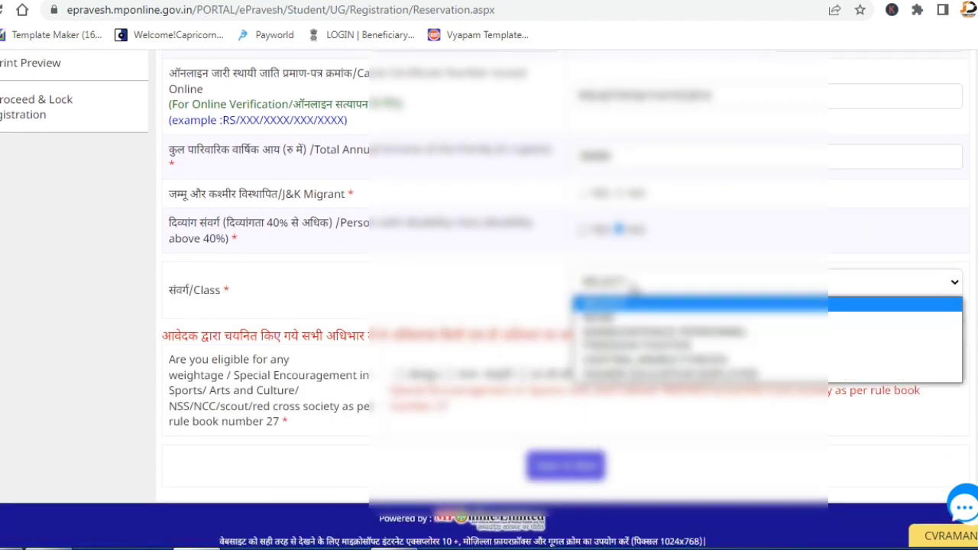
left_click(625, 318)
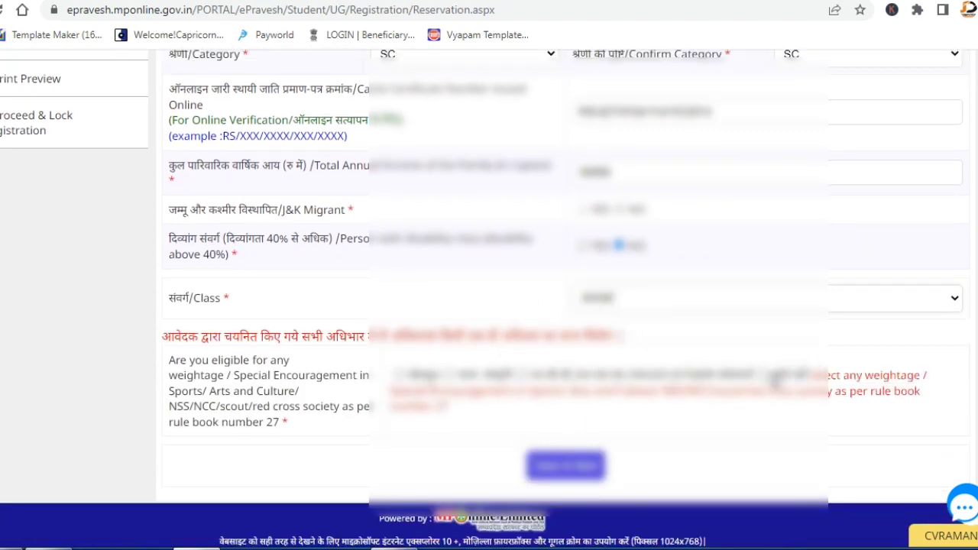
left_click(760, 378)
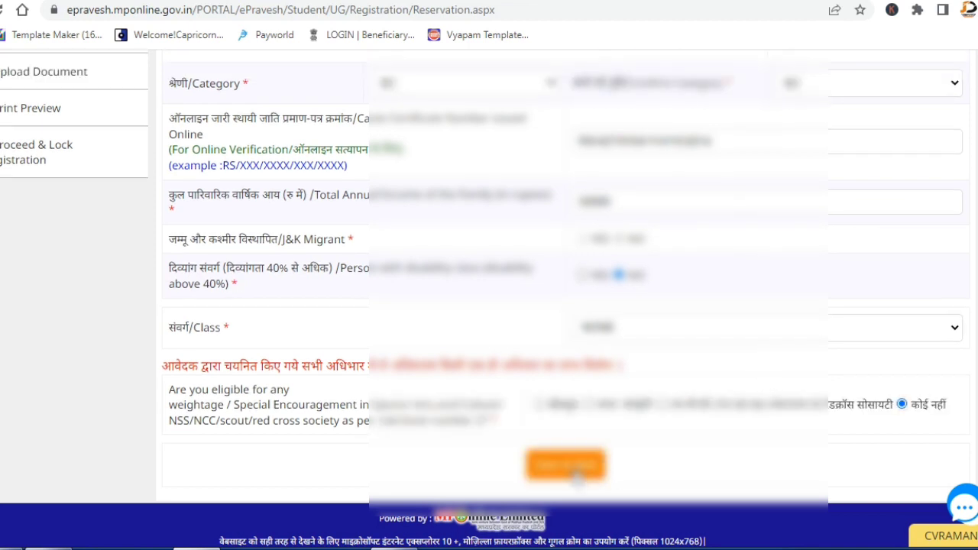
left_click(576, 473)
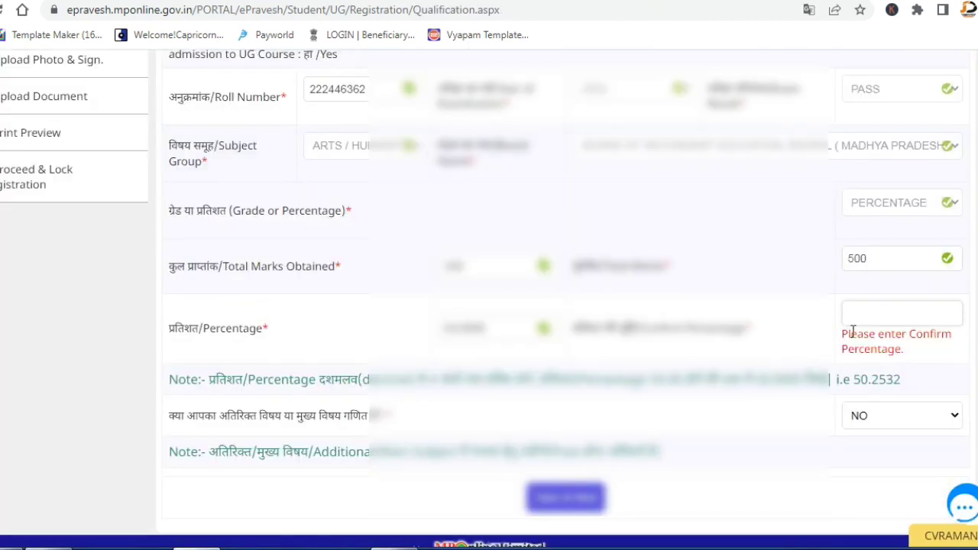
Enter 64.0000 as the confirm percentage and save the qualification details.
left_click(854, 321)
type("64")
type(".200")
key("BackSpace")
key("BackSpace")
type(".0000")
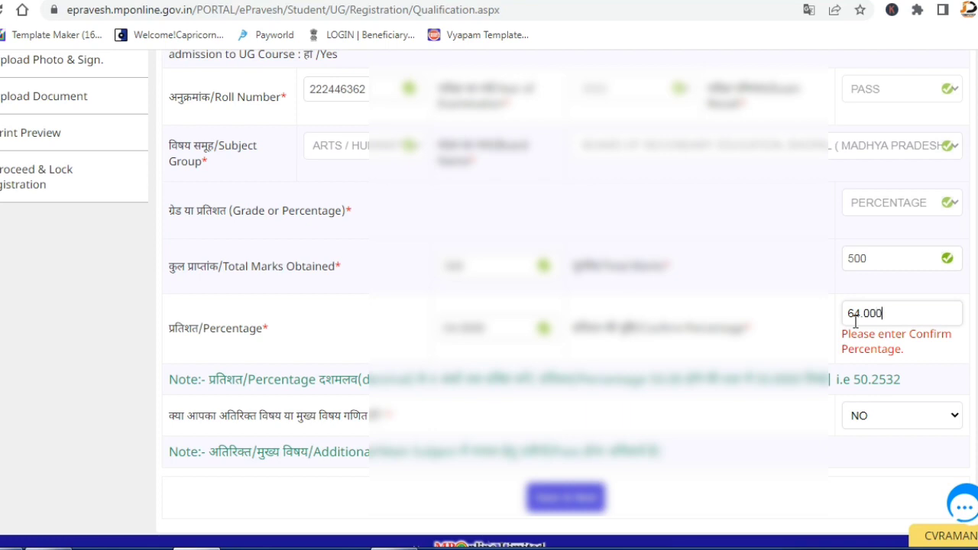
left_click(762, 284)
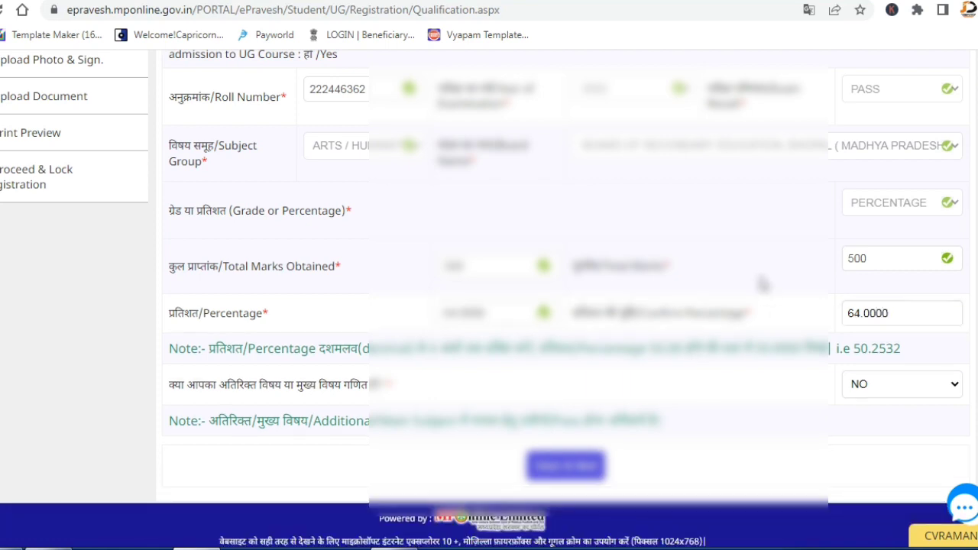
left_click(578, 478)
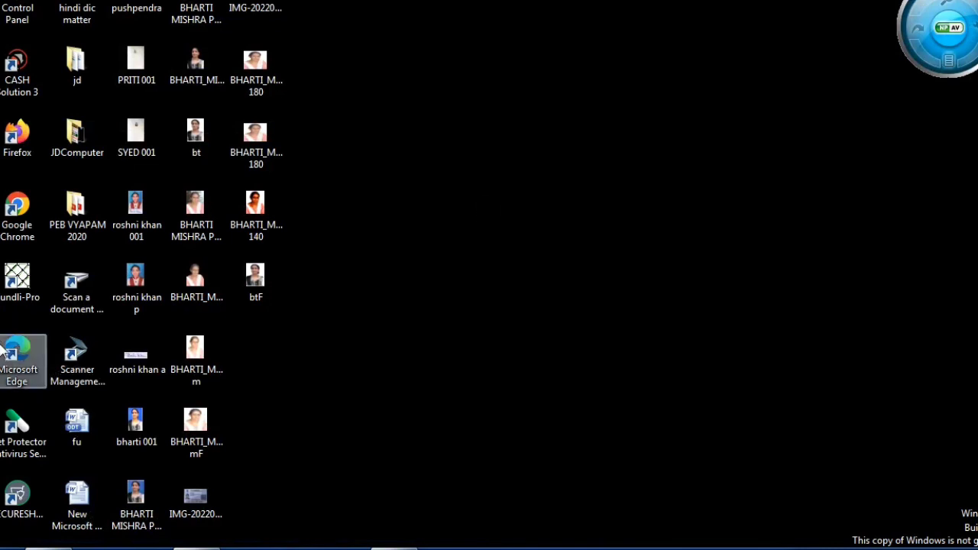
Scan documents and photos on the EPSON L3150 using Epson Scanner Management.
double_click(76, 355)
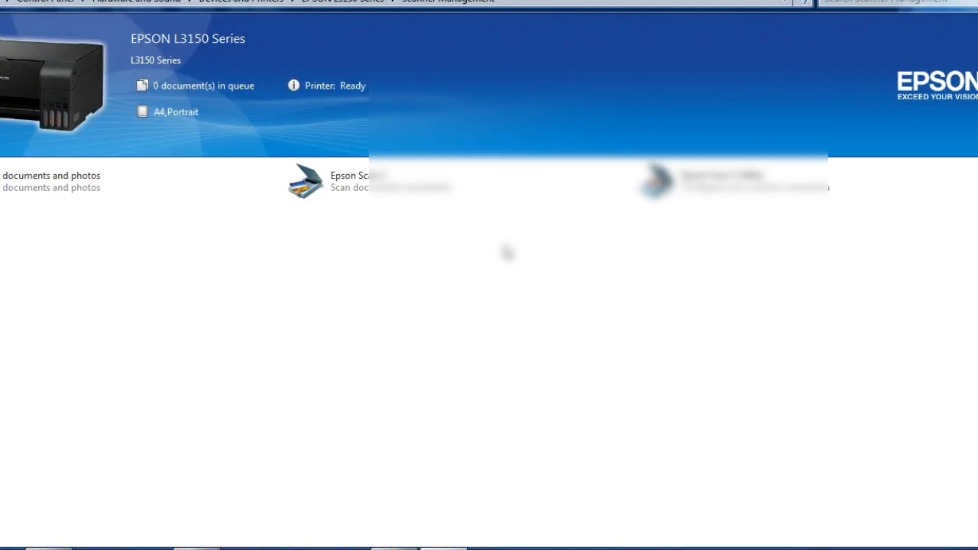
left_click(28, 184)
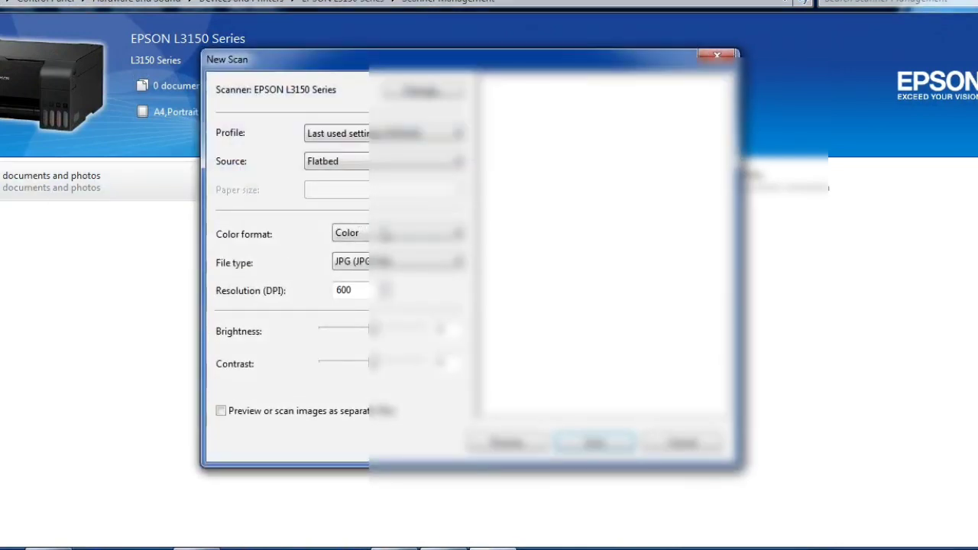
left_click(580, 434)
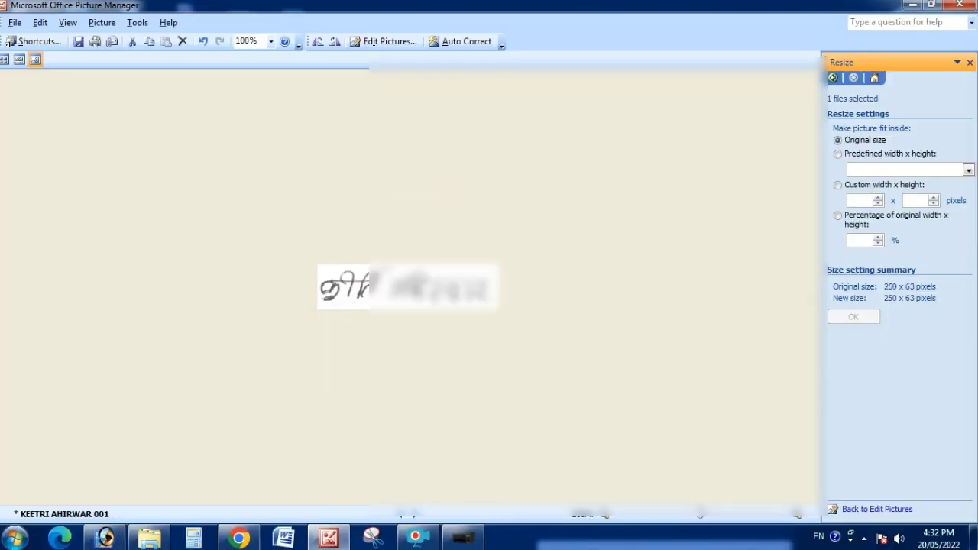
Save the signature to the Desktop with its name ending changed to G, then undo the resize.
left_click(15, 22)
left_click(69, 90)
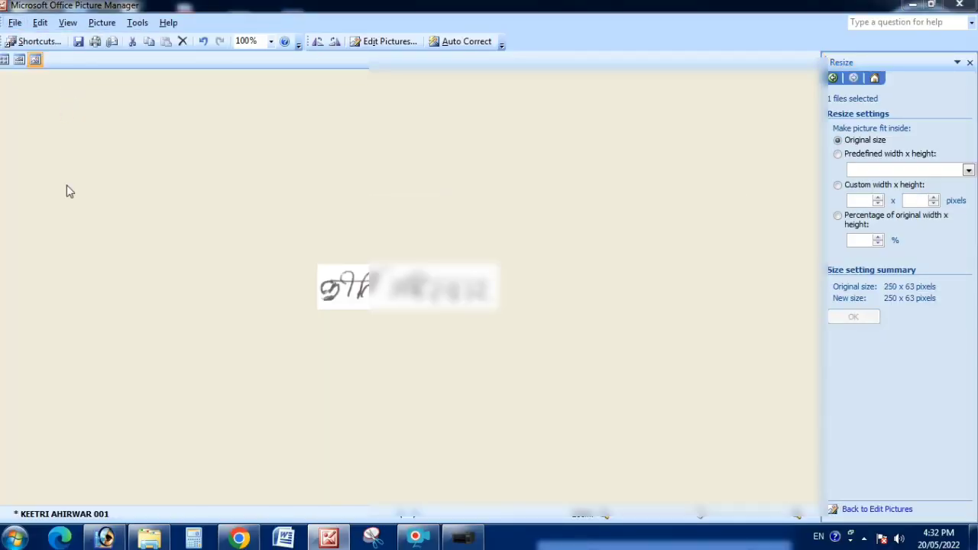
left_click(248, 417)
key("BackSpace")
key("BackSpace")
key("BackSpace")
type("G")
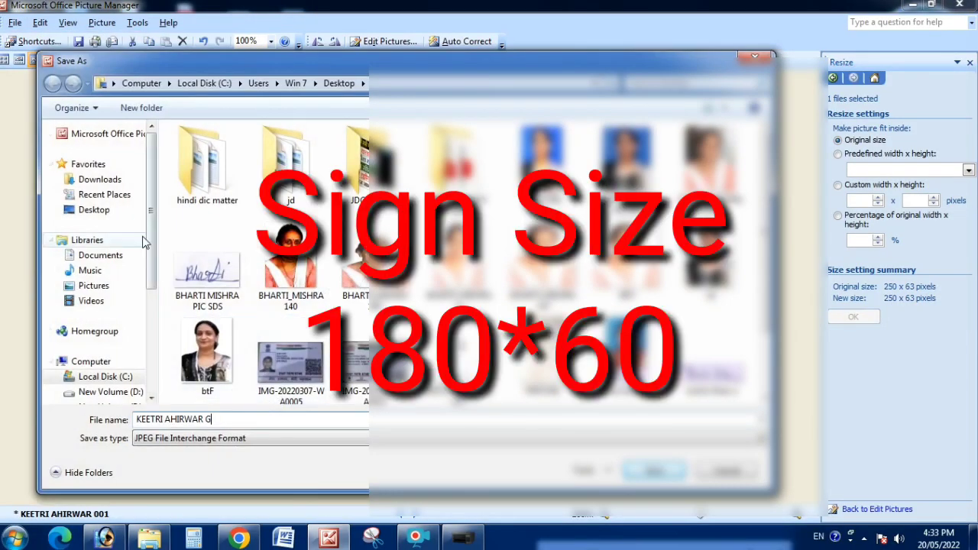
left_click(93, 210)
left_click(655, 471)
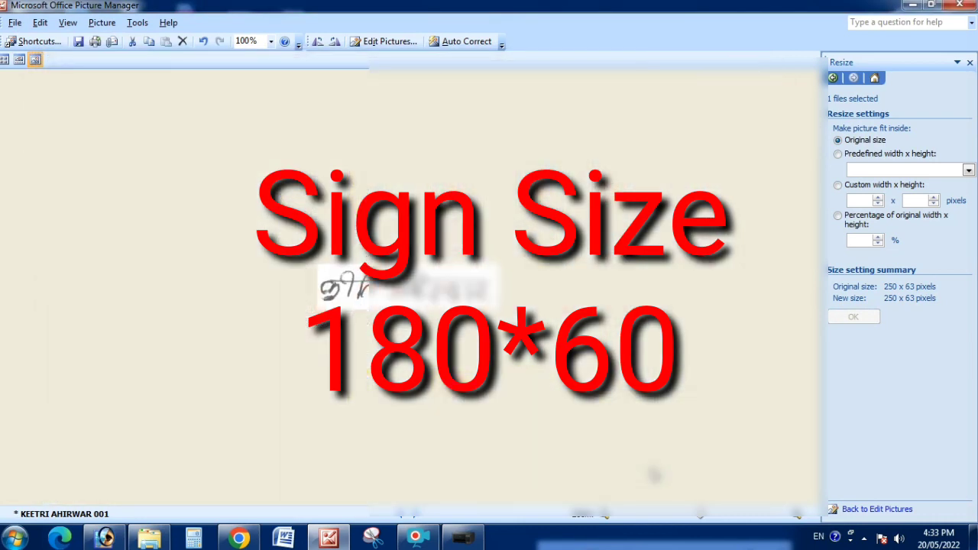
key("ctrl+z")
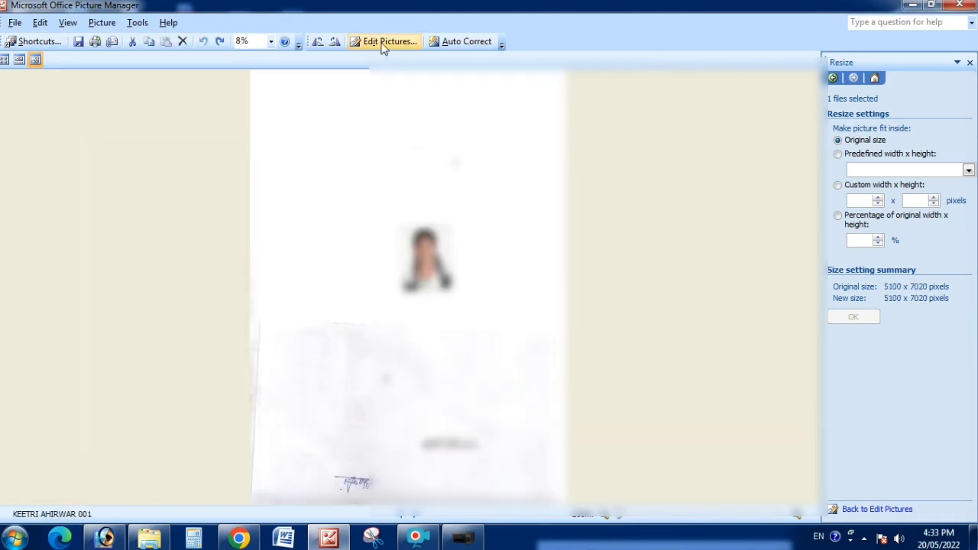
Crop the scanned page down to the passport photo.
left_click(384, 44)
left_click(856, 235)
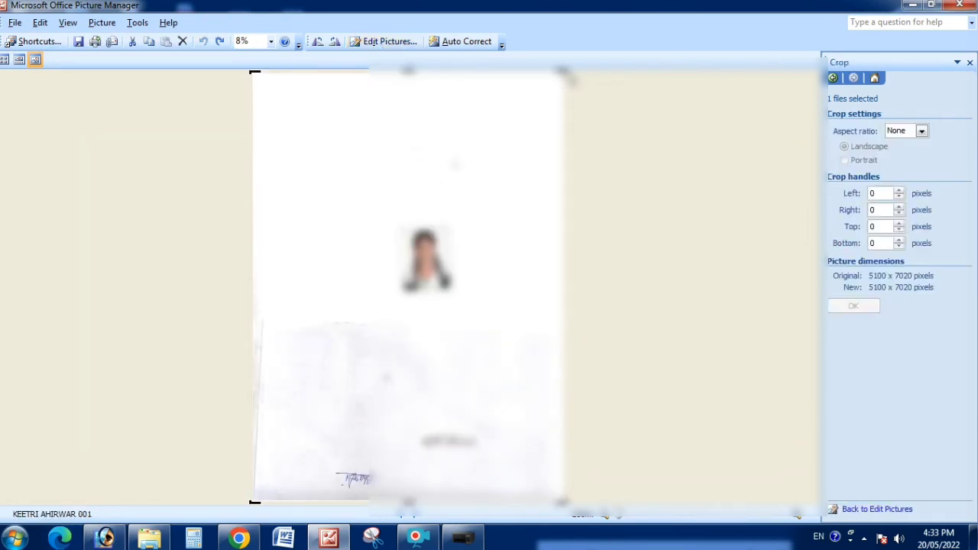
left_click_drag(564, 73, 453, 224)
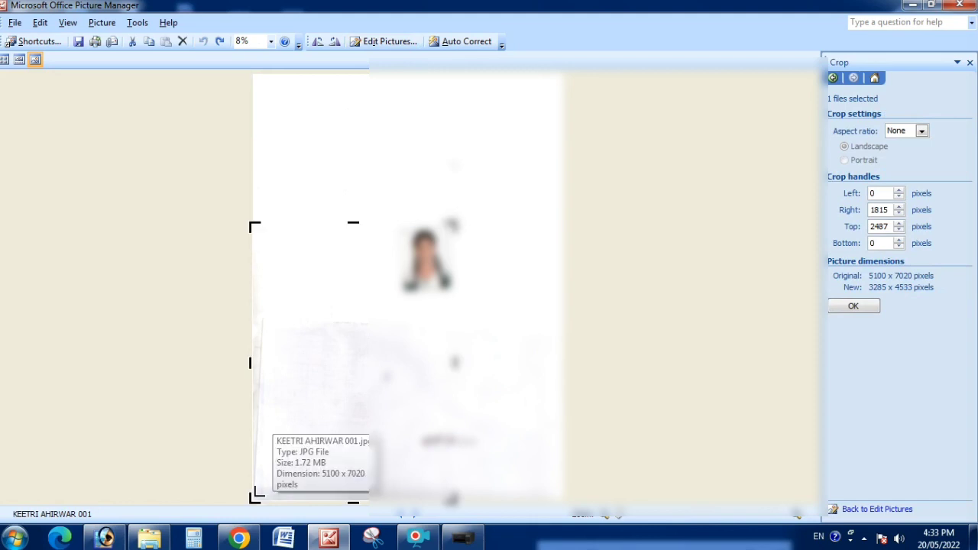
left_click_drag(250, 500, 389, 302)
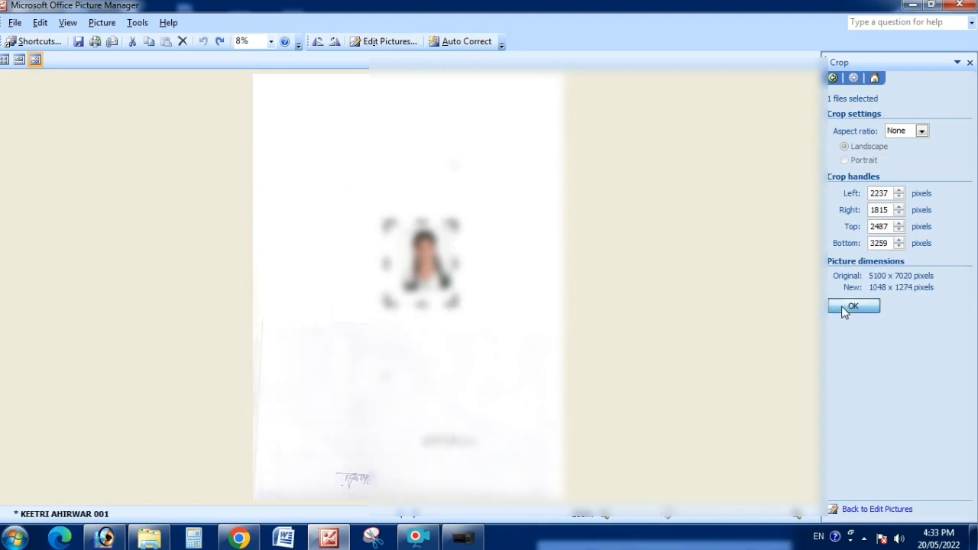
left_click(841, 309)
Rotate the photo by 3 degrees to straighten it.
left_click(957, 62)
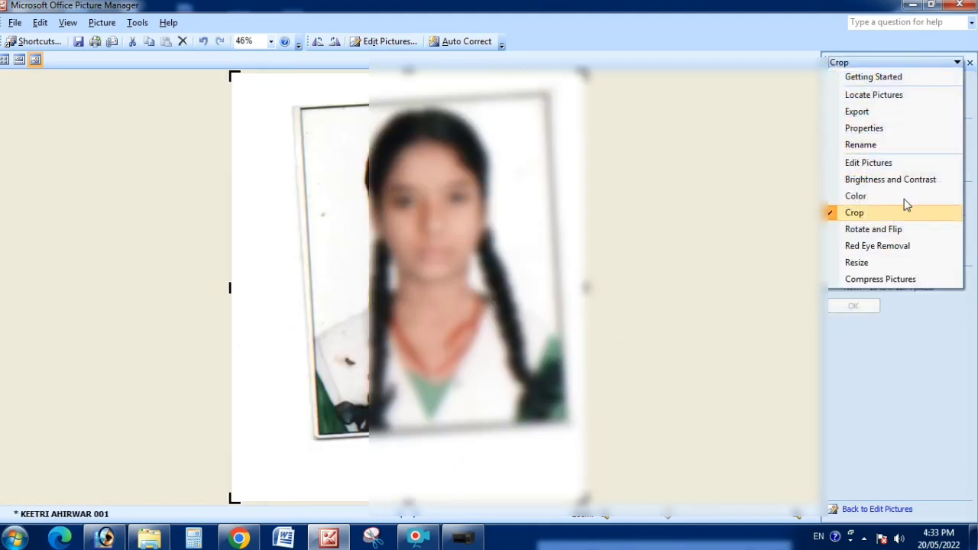
left_click(845, 226)
left_click(925, 157)
left_click(926, 158)
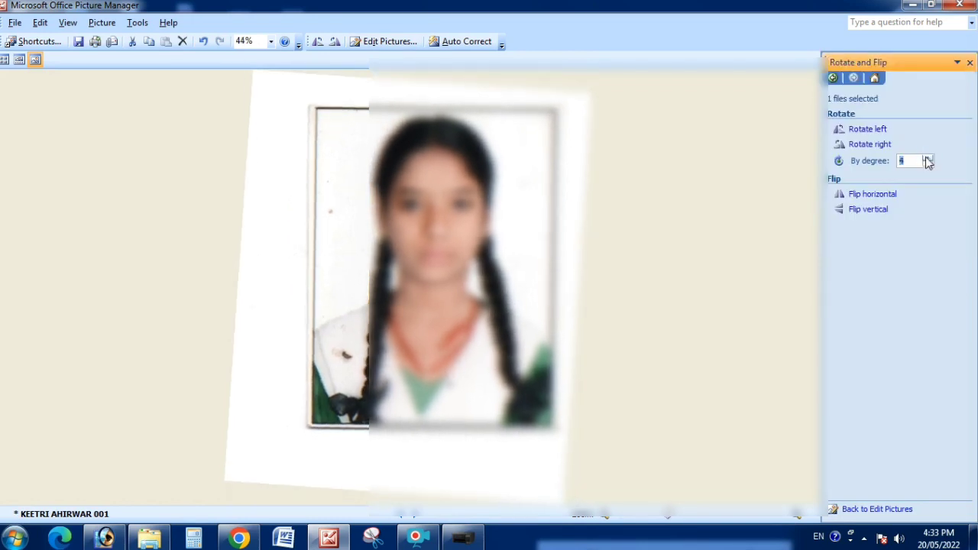
left_click(928, 165)
left_click(928, 164)
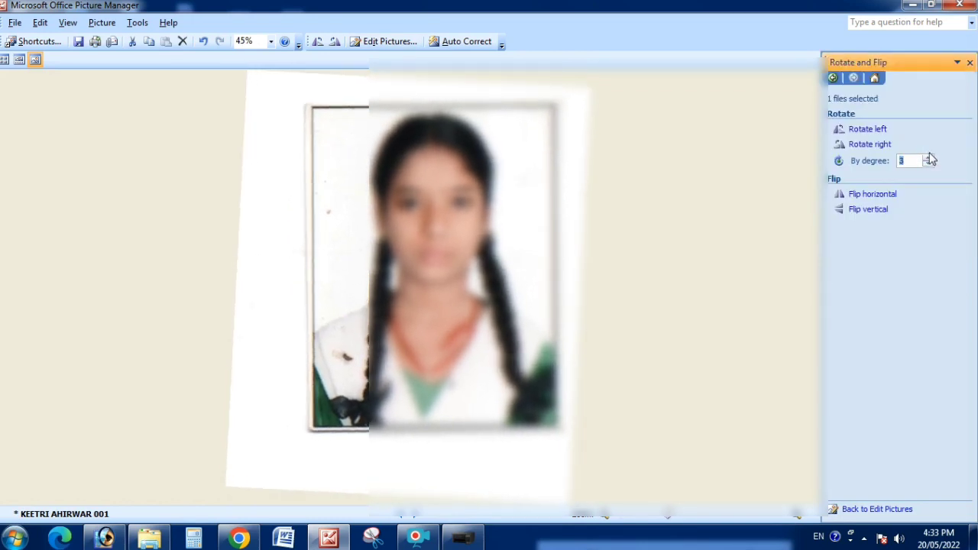
Re-crop to remove the tilted white border and tighten around the portrait.
left_click(911, 63)
left_click(854, 212)
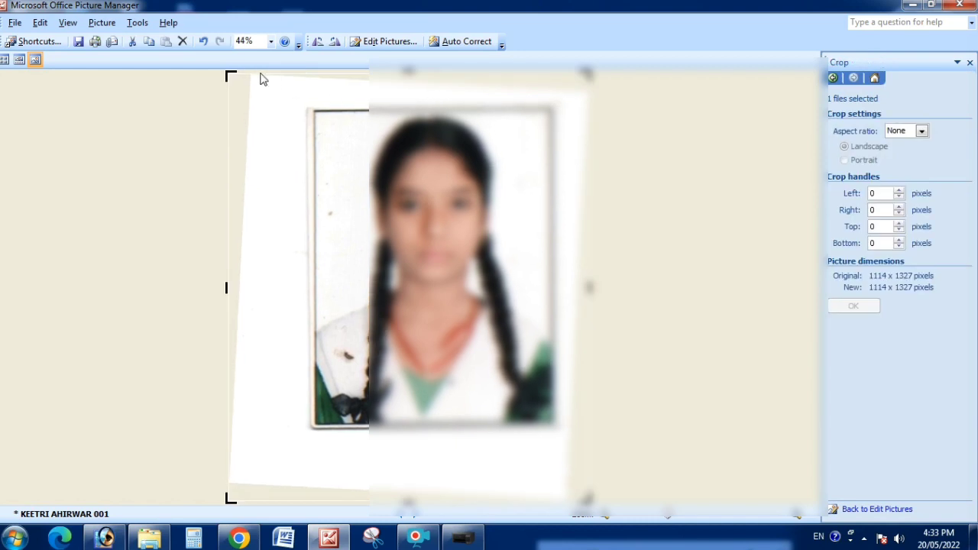
left_click_drag(259, 77, 313, 109)
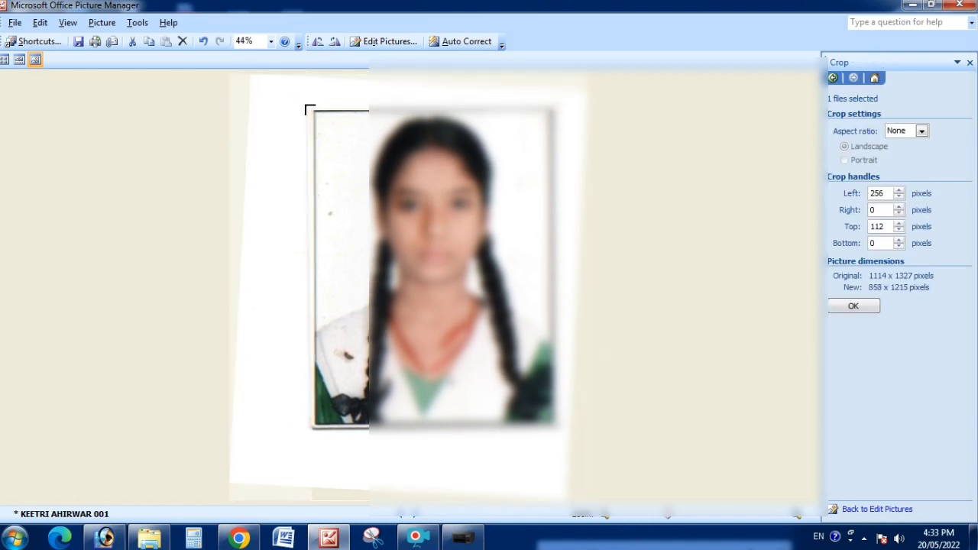
left_click_drag(588, 496, 559, 432)
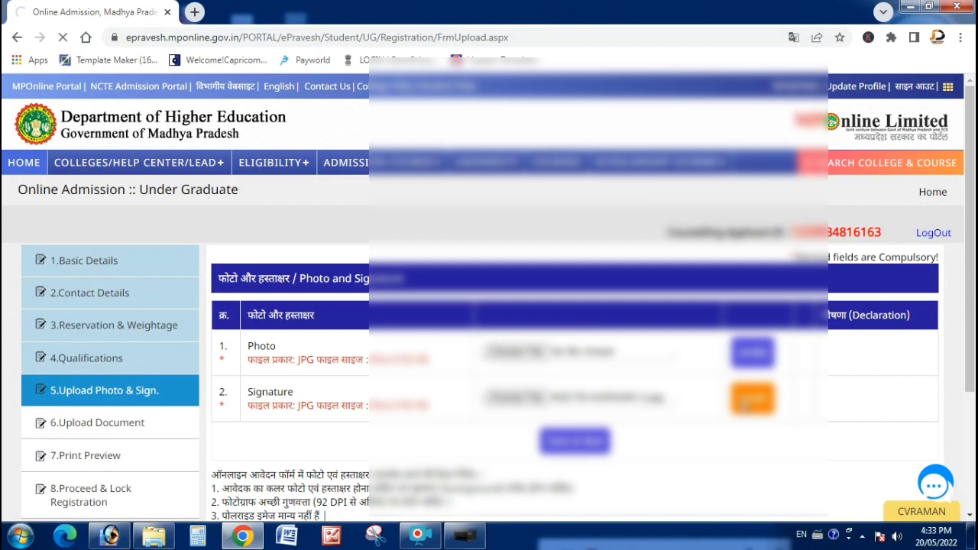
Scroll the Photo and Signature page and choose a file for the Photo row.
scroll(745, 405, "down", 3)
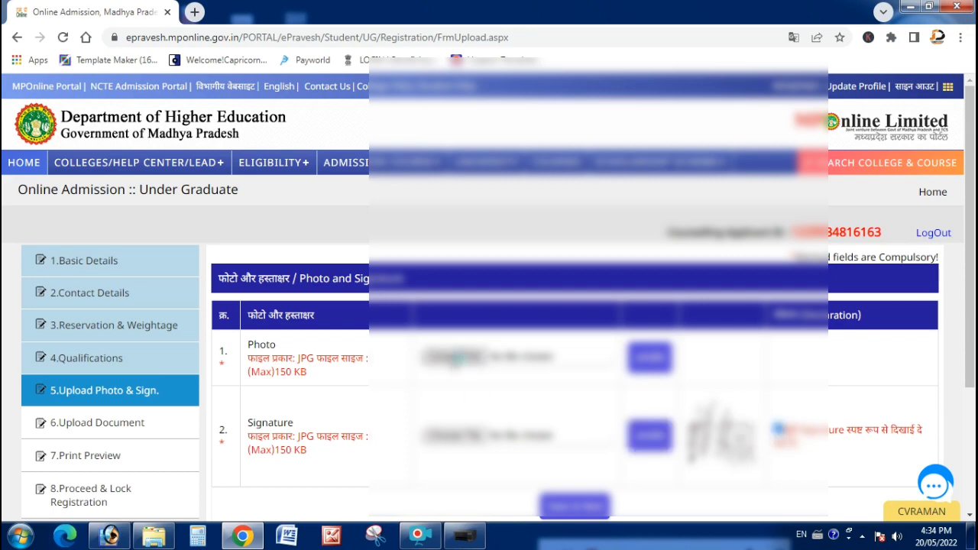
left_click(457, 356)
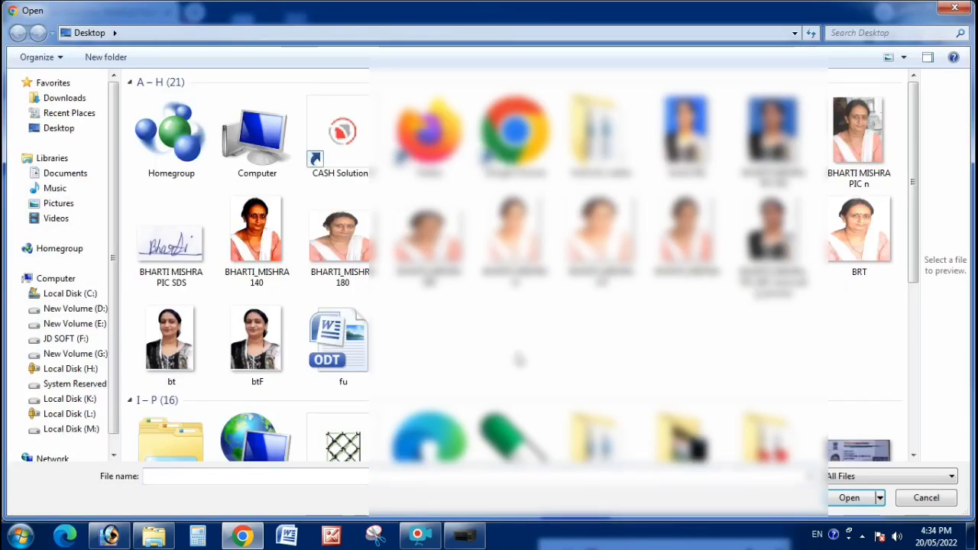
Open the student's photo file in Paint.
scroll(518, 363, "down", 5)
left_click(255, 189)
right_click(256, 189)
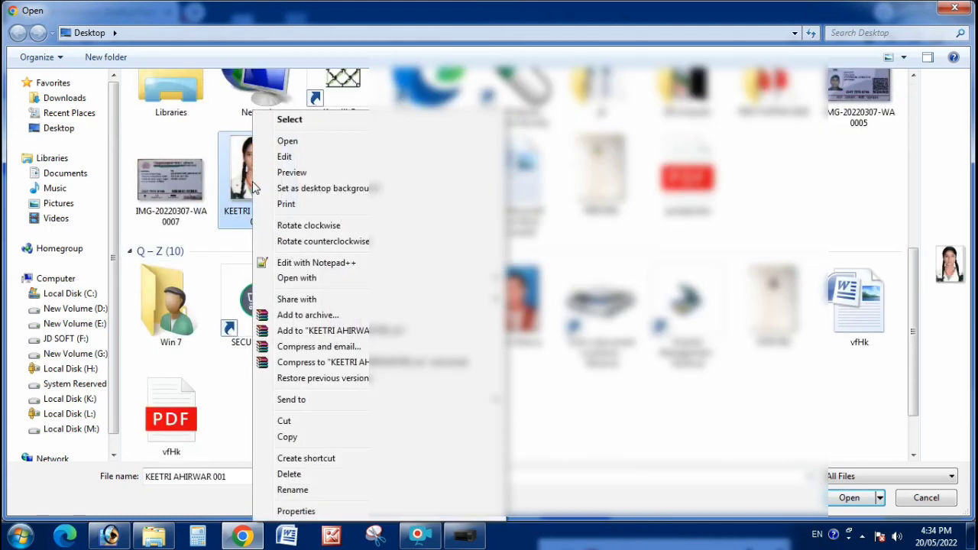
mouse_move(311, 284)
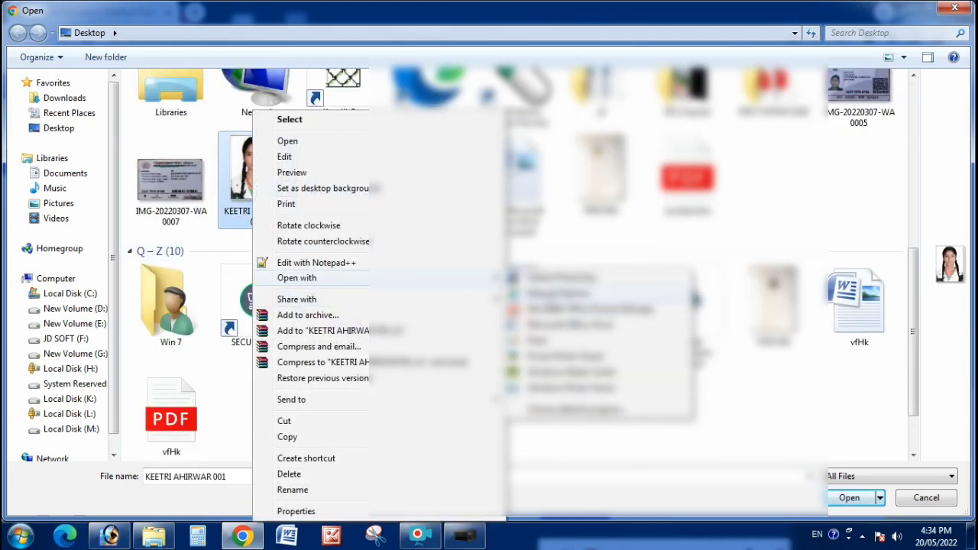
left_click(558, 340)
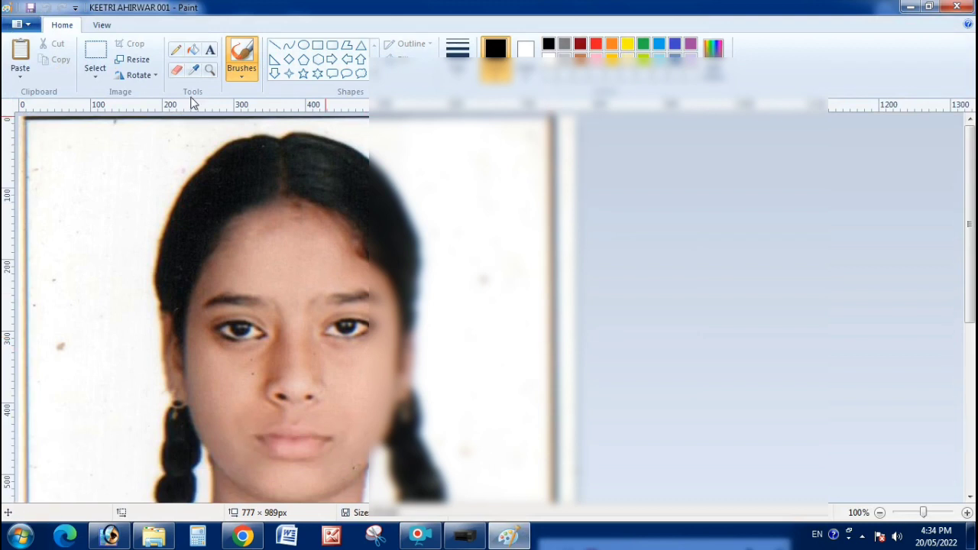
Resize the photo in pixels to 350 × 180 with aspect ratio unlocked, then undo the wrong orientation.
left_click(135, 60)
left_click(159, 112)
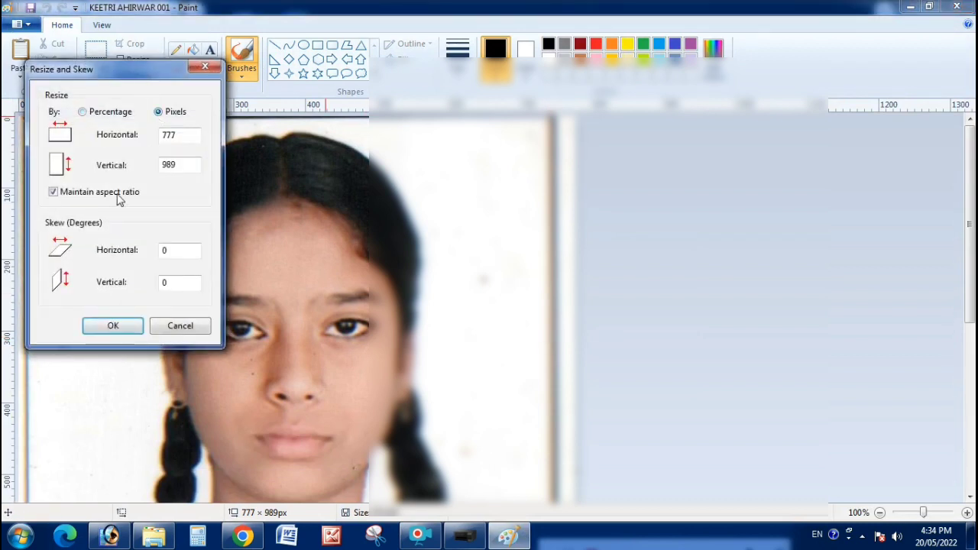
left_click(112, 194)
double_click(192, 135)
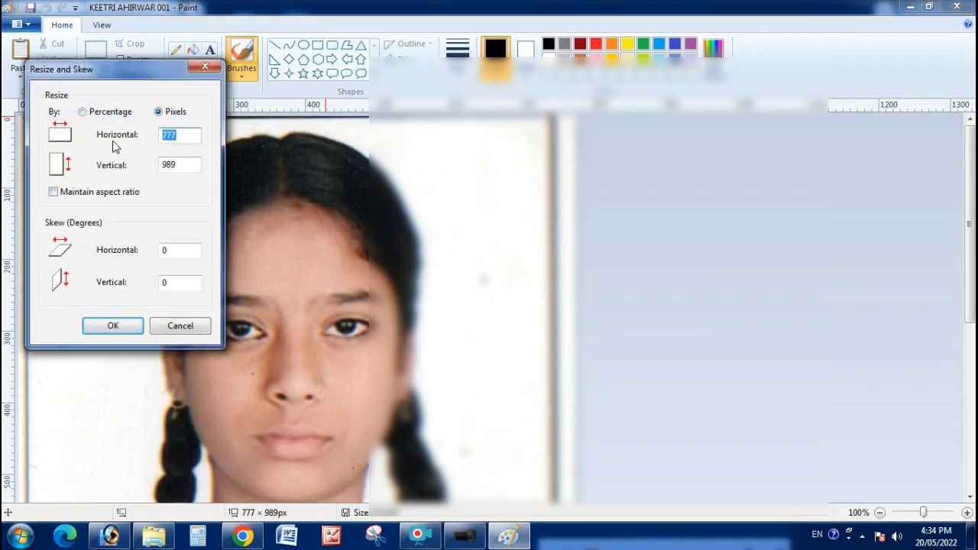
type("320")
key("BackSpace")
key("BackSpace")
type("50")
key("Tab")
type("180")
key("Return")
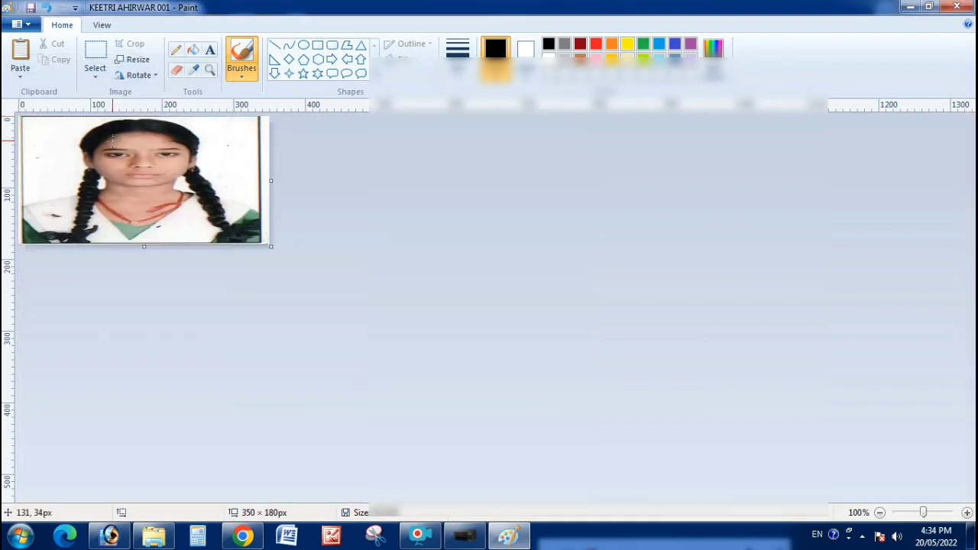
key("ctrl+z")
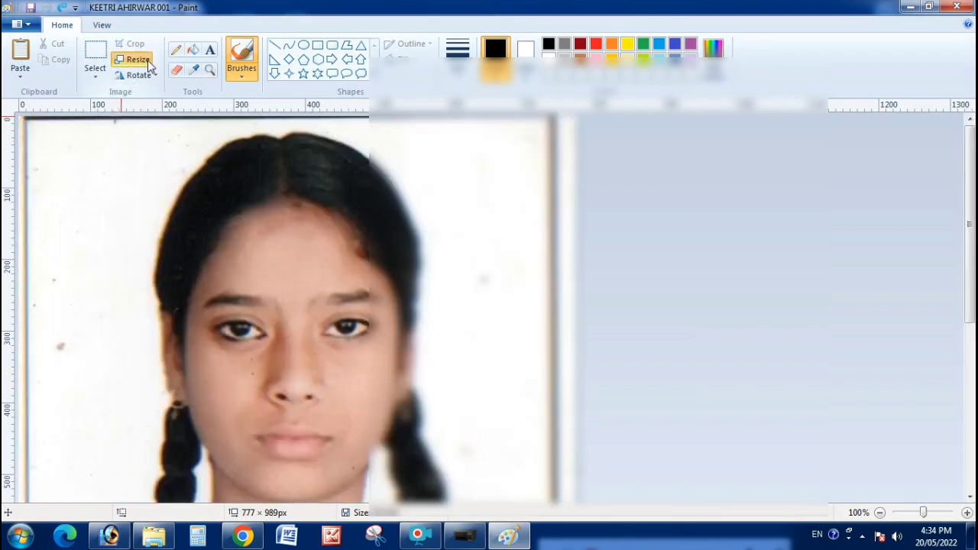
Resize the photo to 180 × 350 pixels with aspect ratio unlocked.
left_click(136, 59)
left_click(162, 113)
left_click(133, 192)
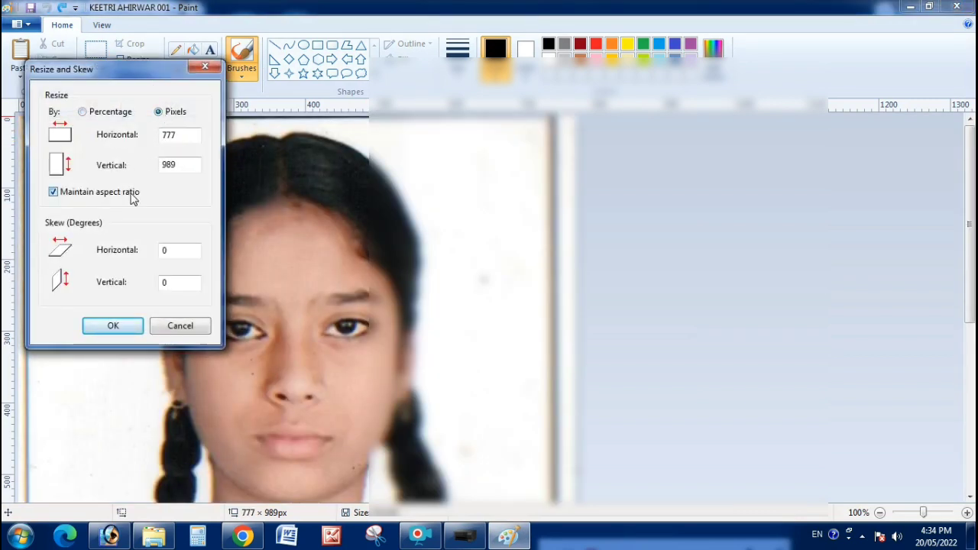
double_click(170, 135)
type("180")
key("Tab")
type("350")
key("Return")
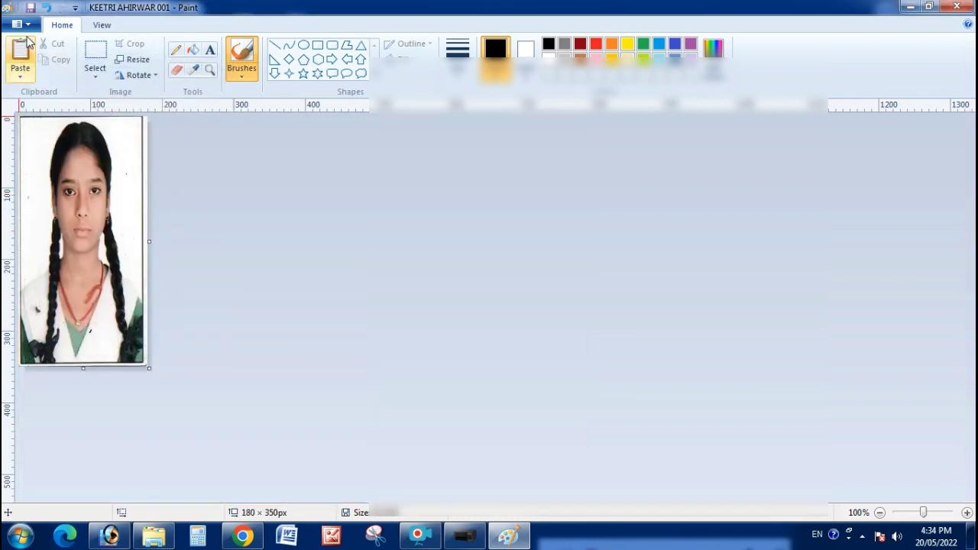
Save the resized photo as a new JPEG copy with 'H' added to its name.
left_click(23, 24)
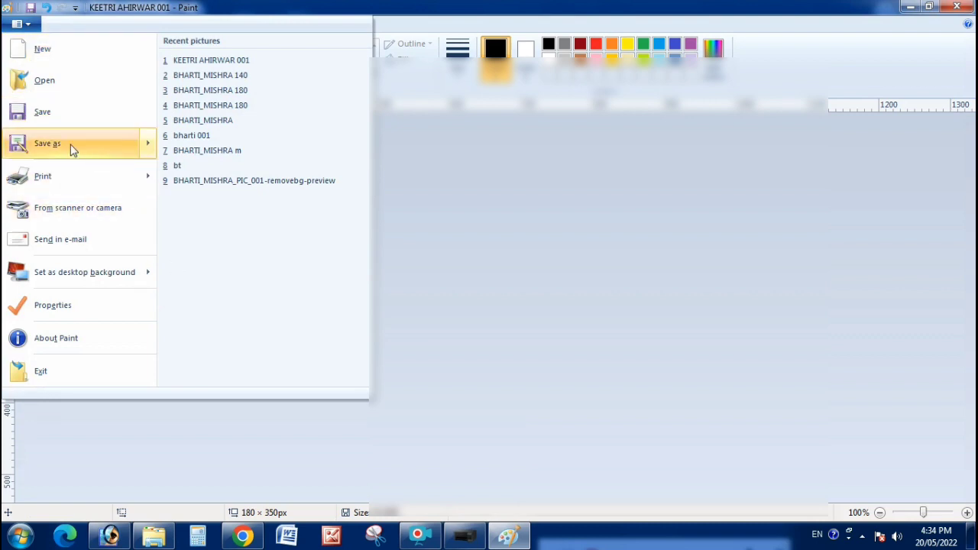
left_click(72, 146)
left_click(480, 347)
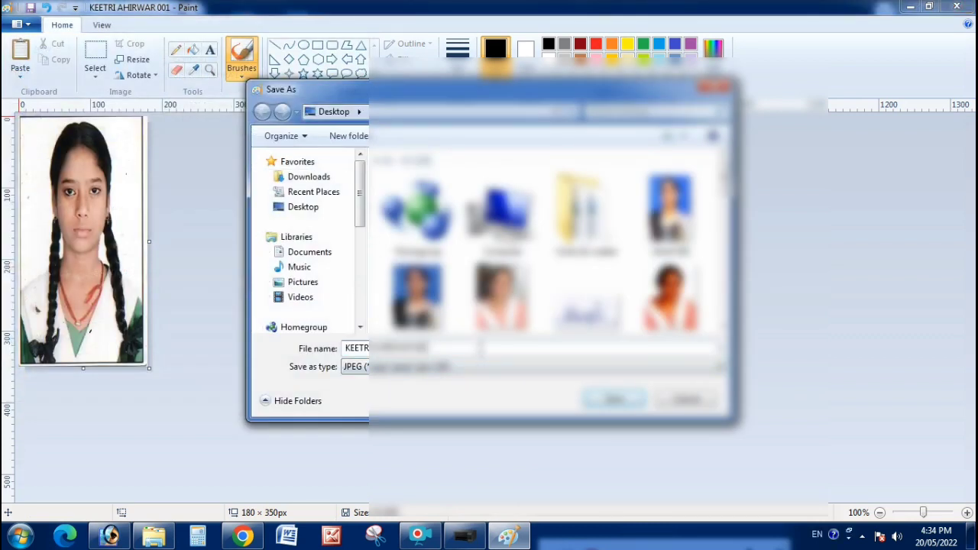
type("H")
left_click(613, 400)
left_click(242, 534)
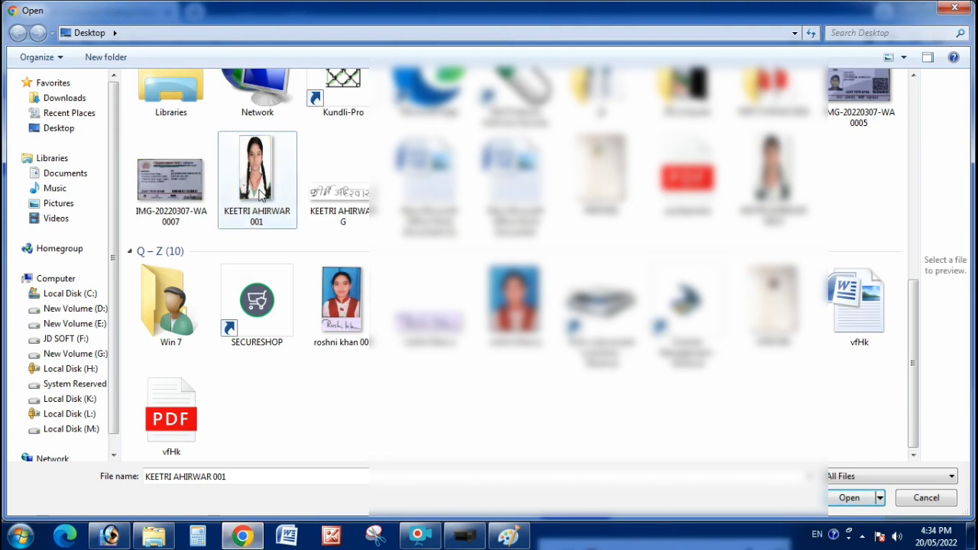
Select the resized photo file and upload it in the Photo row.
double_click(256, 227)
left_click(648, 364)
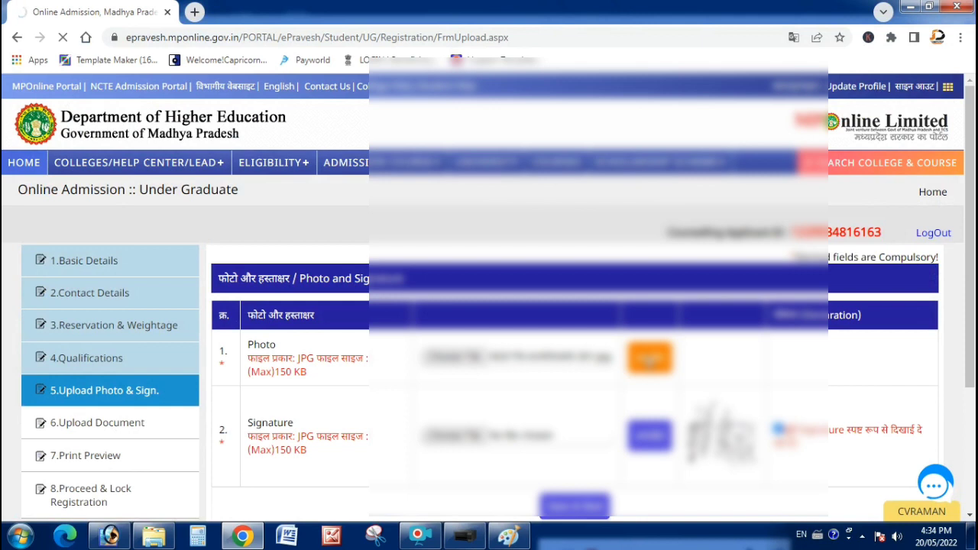
double_click(871, 231)
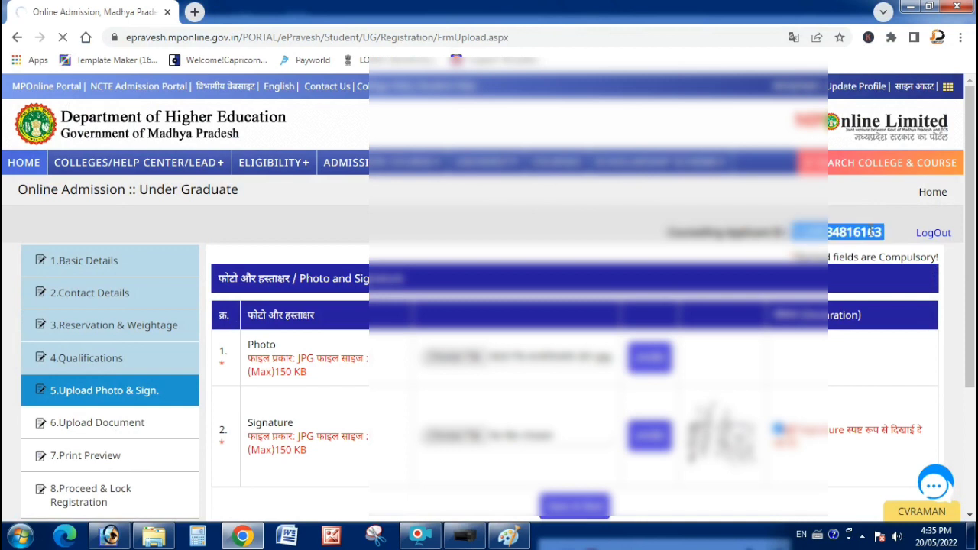
left_click(876, 231)
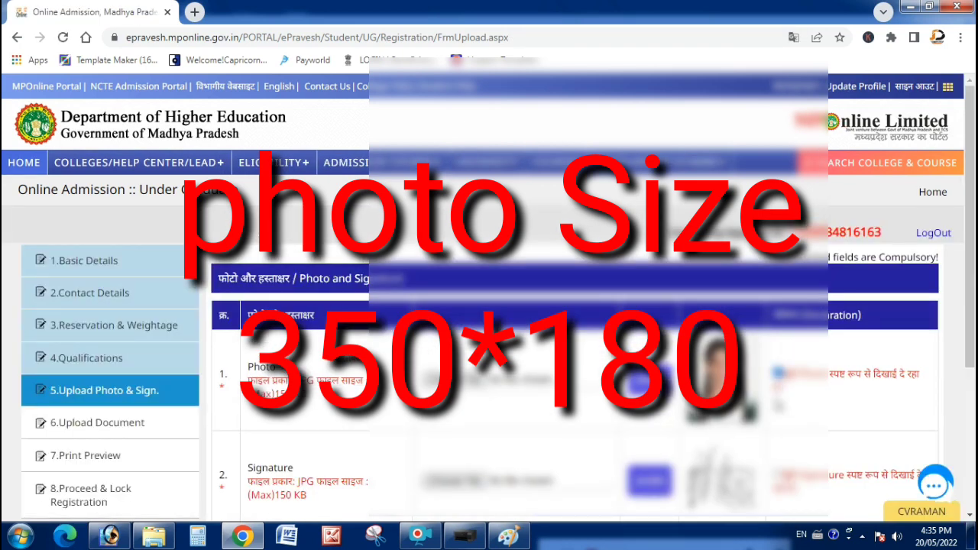
Save & Next to reach the Upload Document step.
scroll(787, 467, "down", 3)
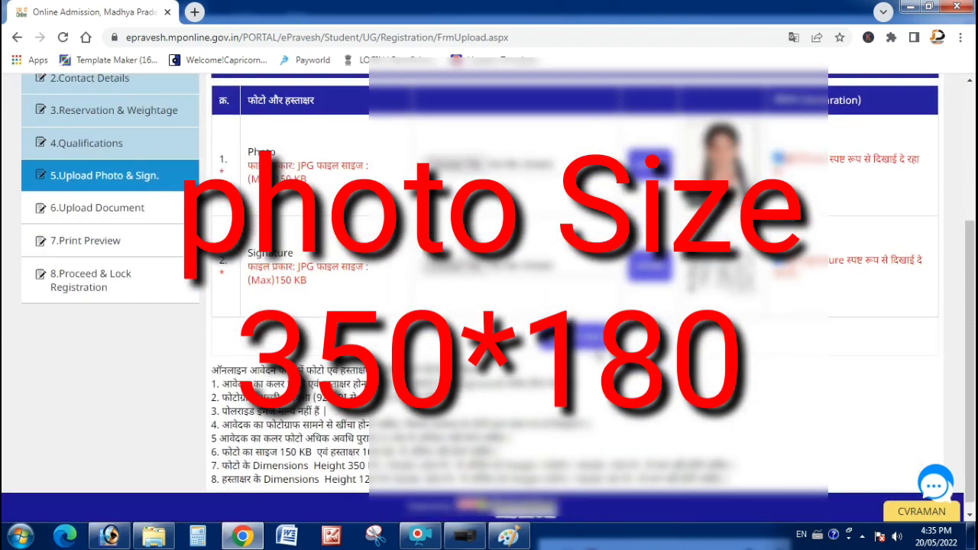
left_click(591, 342)
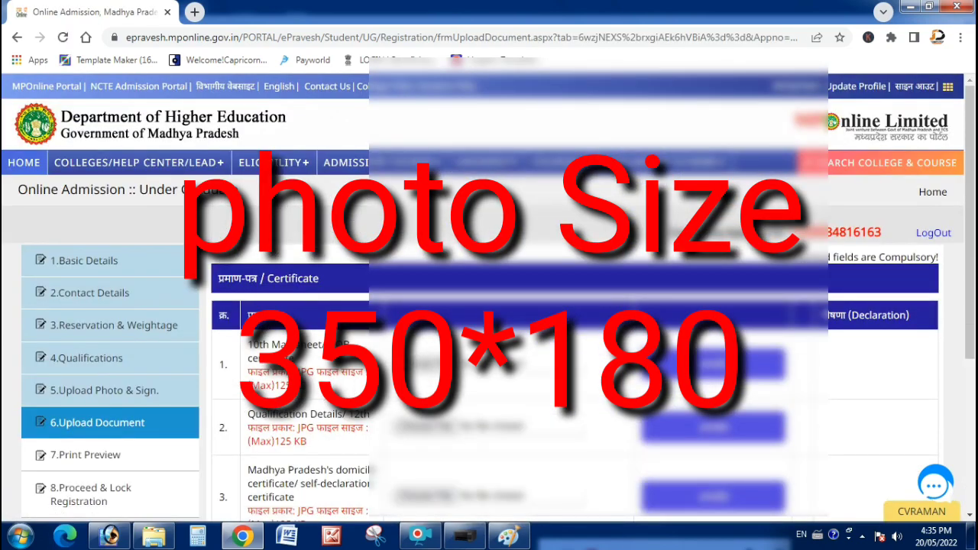
scroll(489, 297, "down", 2)
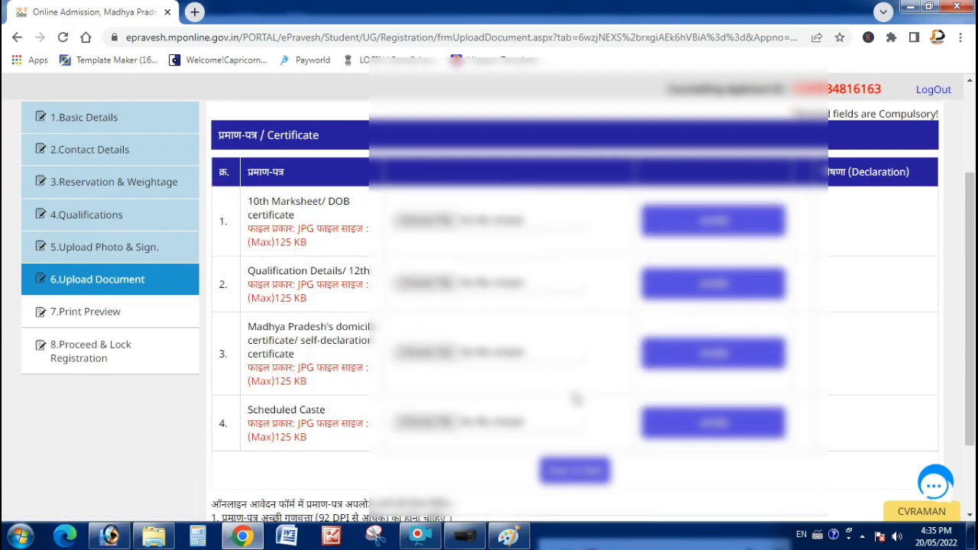